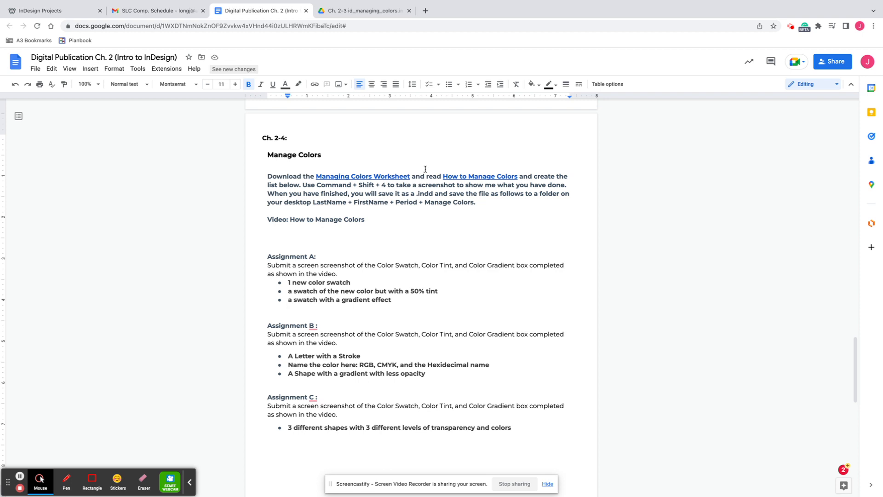
Step: Download Ch. 2-3 id_managing_colors.indd from the document's Managing Colors Worksheet link and open it in InDesign
{"action": "left_click", "coordinate": [363, 176]}
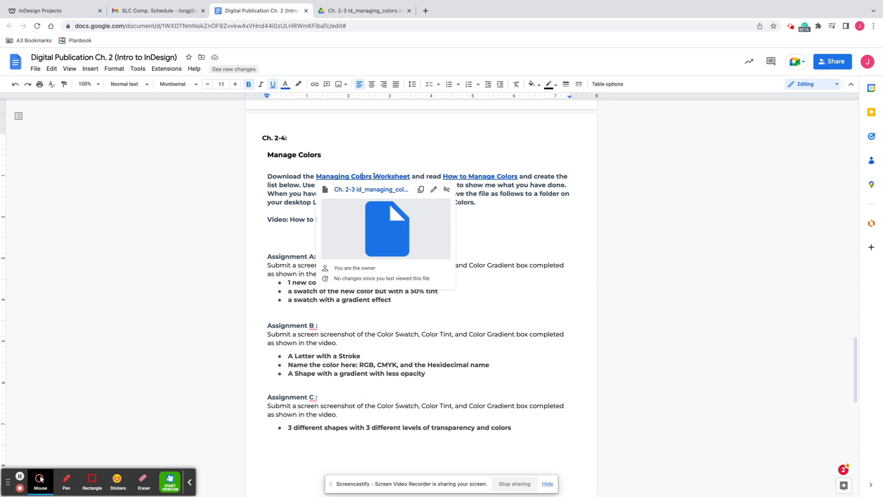
{"action": "left_click", "coordinate": [373, 241]}
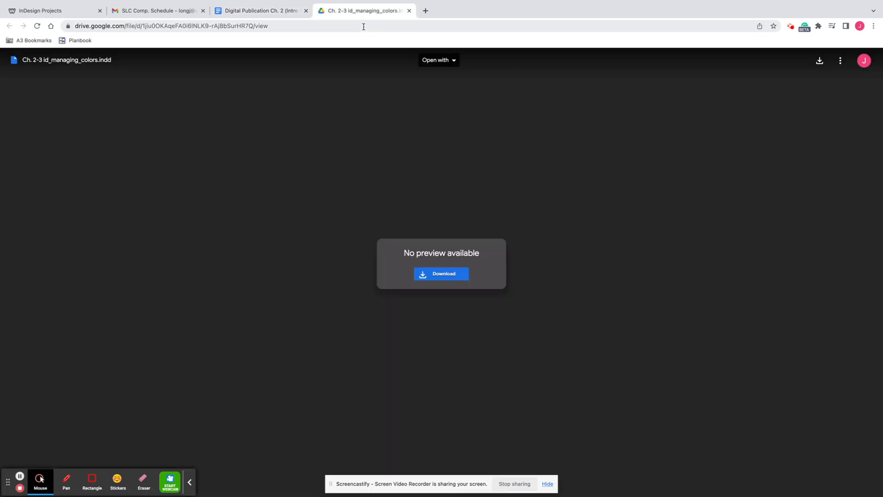
{"action": "left_click", "coordinate": [431, 275]}
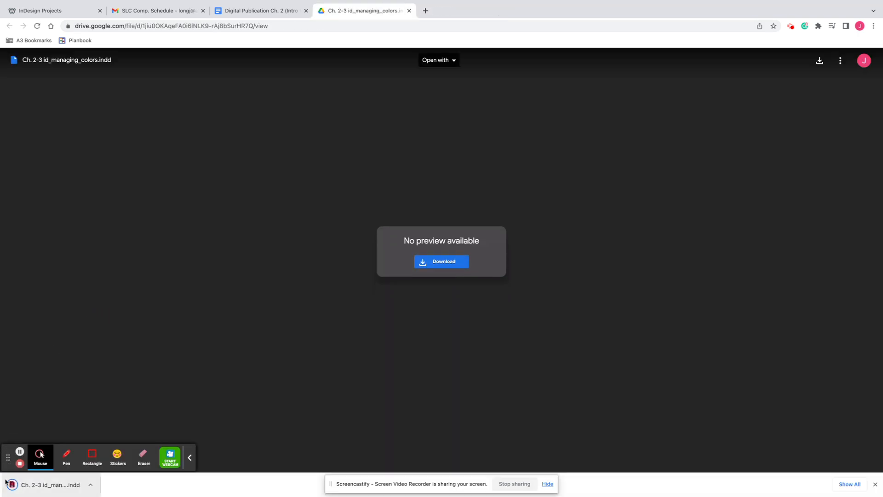
{"action": "left_click", "coordinate": [28, 485]}
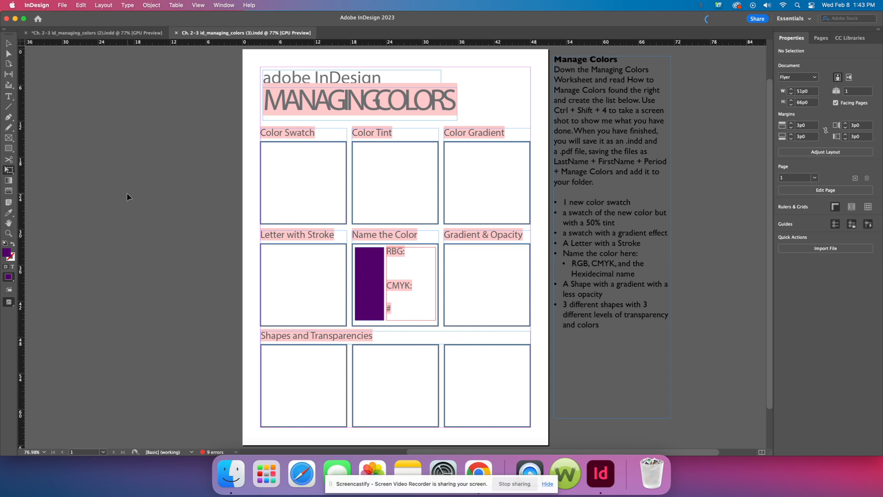
Step: Reset the Essentials workspace with the Ch. 2-3 id_managing_colors (3).indd document active
{"action": "left_click", "coordinate": [120, 33]}
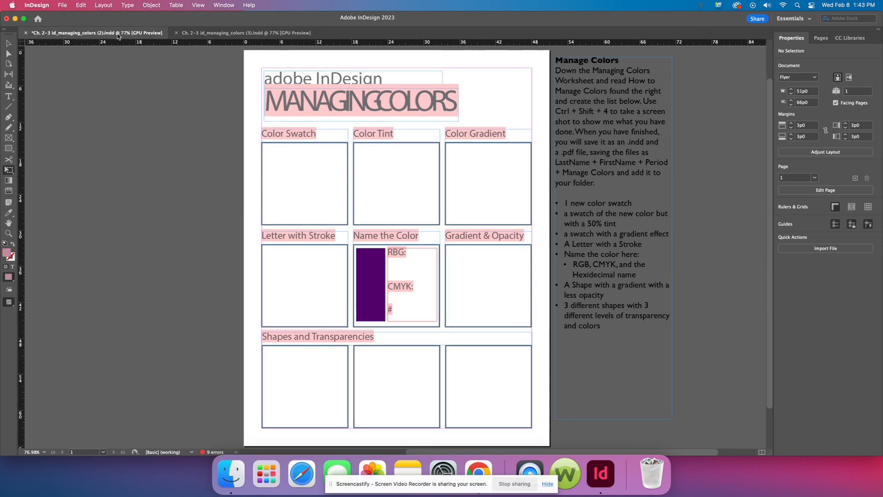
{"action": "left_click", "coordinate": [212, 35]}
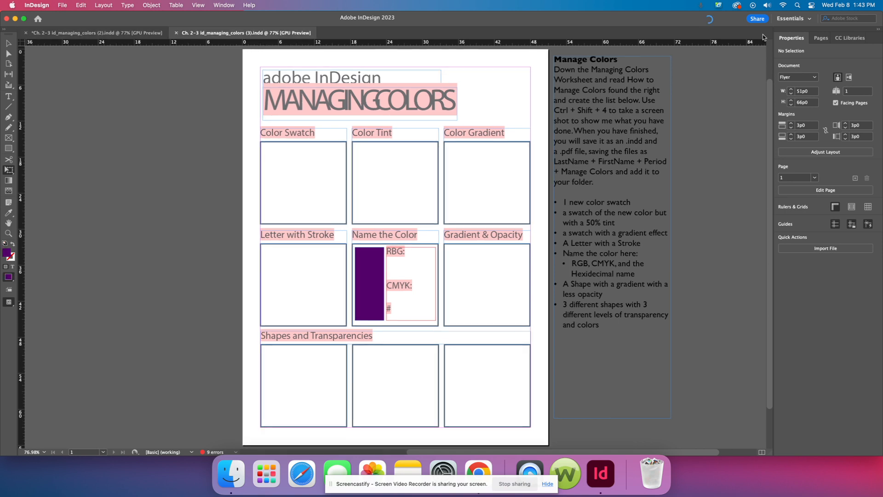
{"action": "left_click", "coordinate": [224, 6]}
{"action": "mouse_move", "coordinate": [258, 28]}
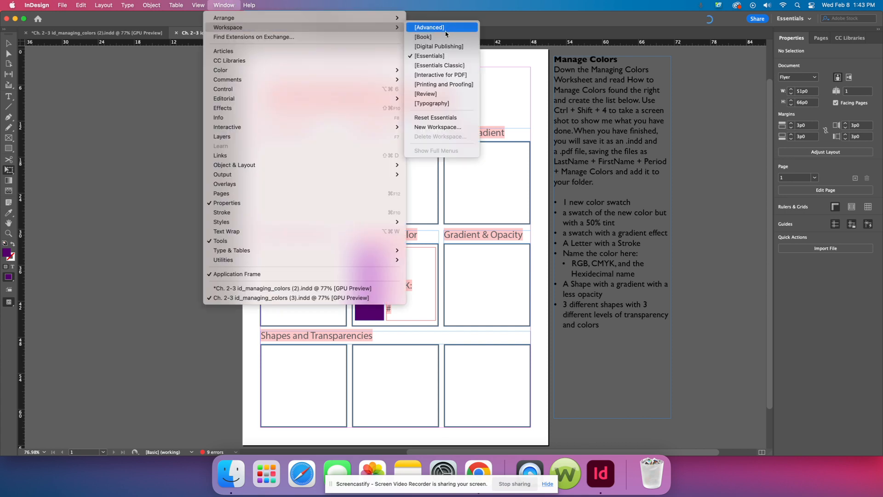
{"action": "left_click", "coordinate": [446, 117]}
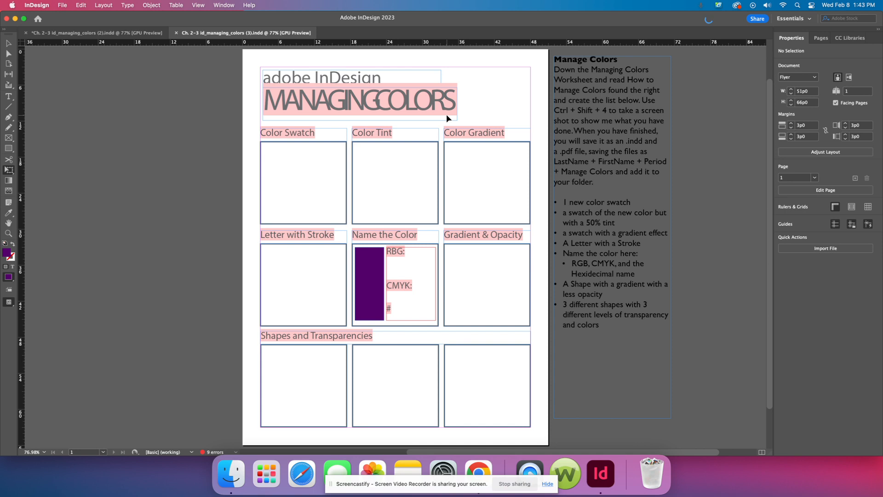
Step: Show the Color and Swatches panels and float them side by side over the pasteboard beside the page
{"action": "left_click", "coordinate": [222, 6]}
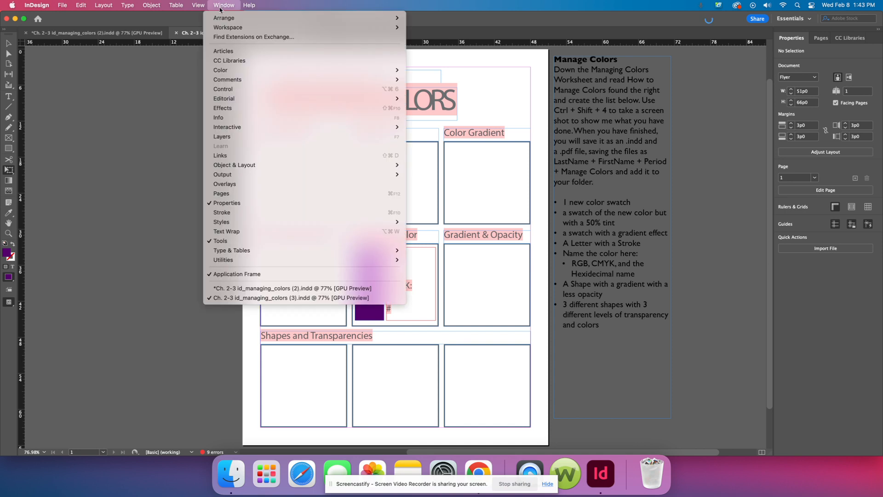
{"action": "mouse_move", "coordinate": [235, 71]}
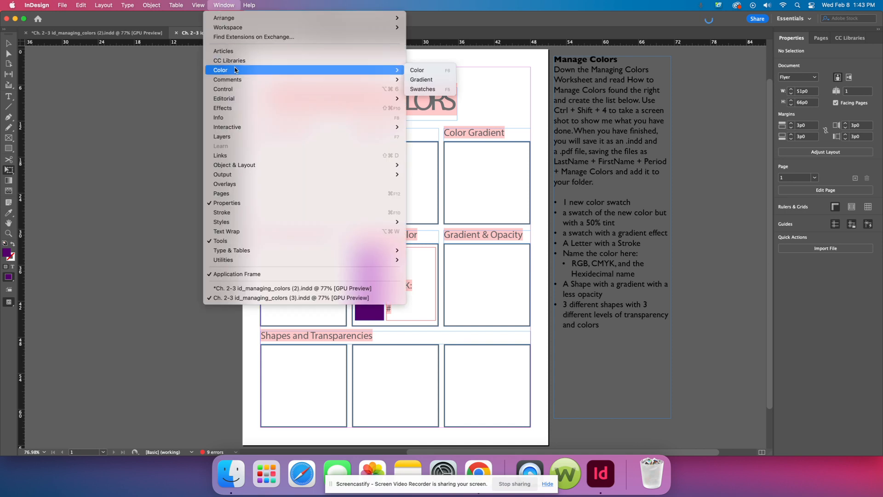
{"action": "left_click", "coordinate": [417, 70]}
{"action": "mouse_move", "coordinate": [679, 39]}
{"action": "left_mouse_down"}
{"action": "mouse_move", "coordinate": [221, 92]}
{"action": "mouse_move", "coordinate": [142, 63]}
{"action": "left_mouse_up"}
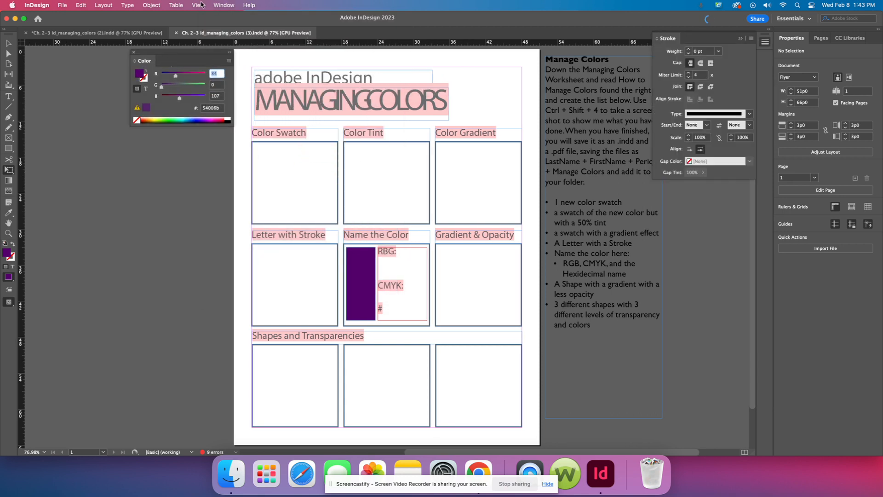
{"action": "left_click", "coordinate": [224, 5]}
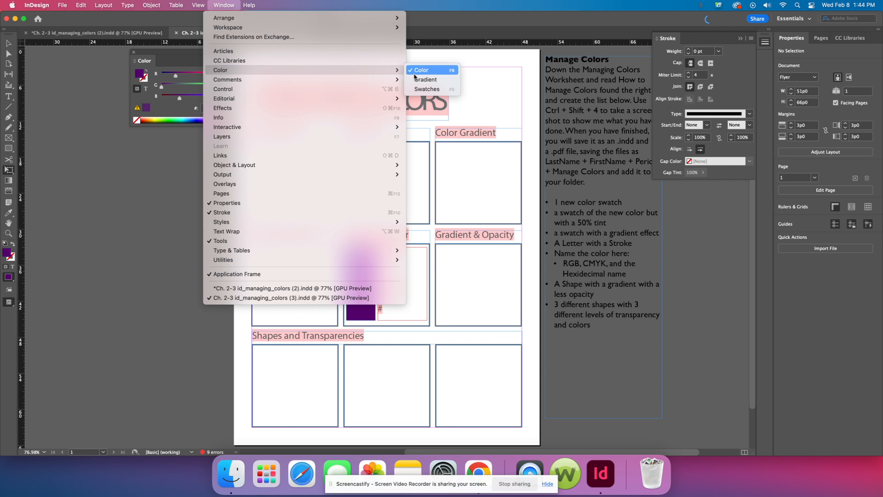
{"action": "left_click", "coordinate": [439, 91]}
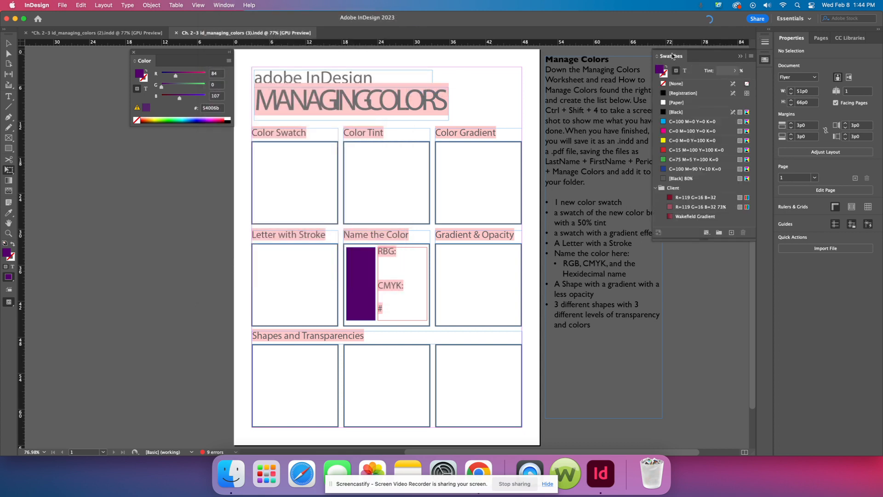
{"action": "left_click_drag", "start_coordinate": [672, 56], "coordinate": [49, 53]}
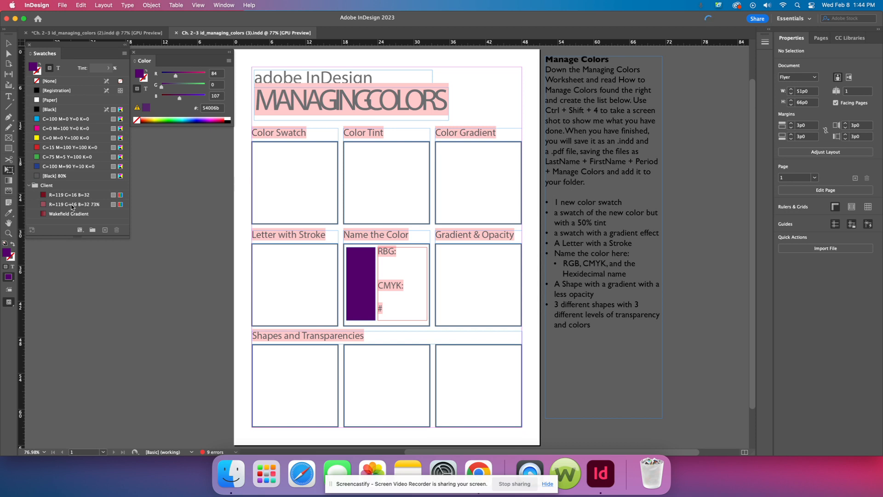
Step: Delete the existing Client color group and create a new empty color group named Client
{"action": "left_click", "coordinate": [55, 186]}
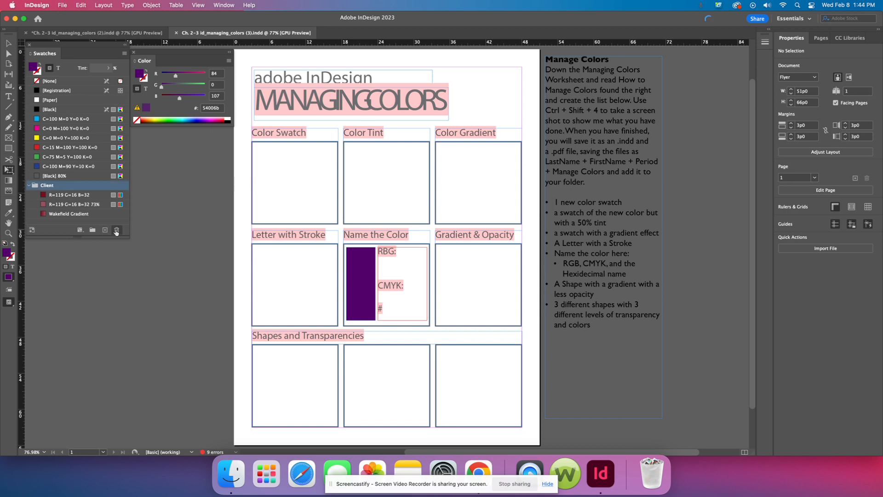
{"action": "left_click", "coordinate": [116, 231]}
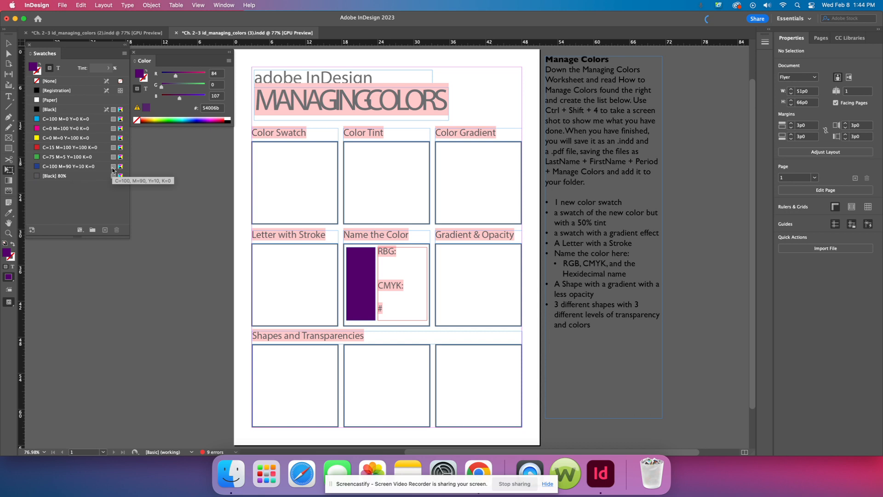
{"action": "left_click", "coordinate": [92, 229]}
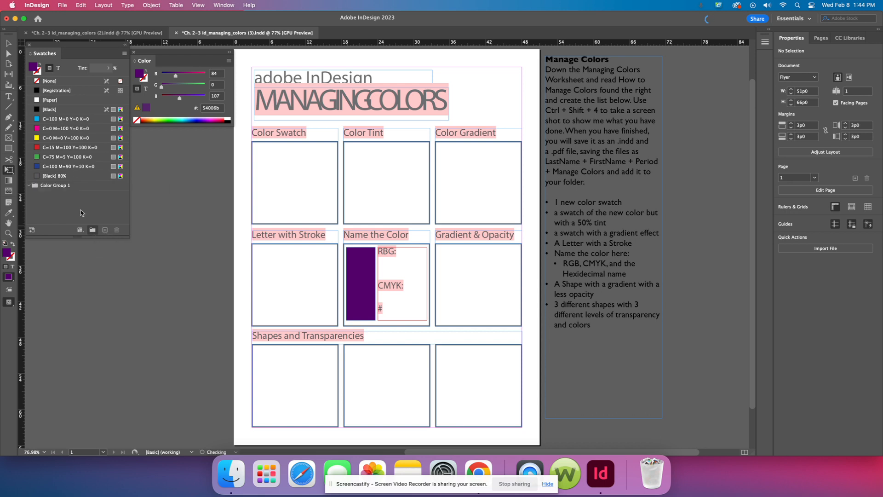
{"action": "double_click", "coordinate": [48, 186]}
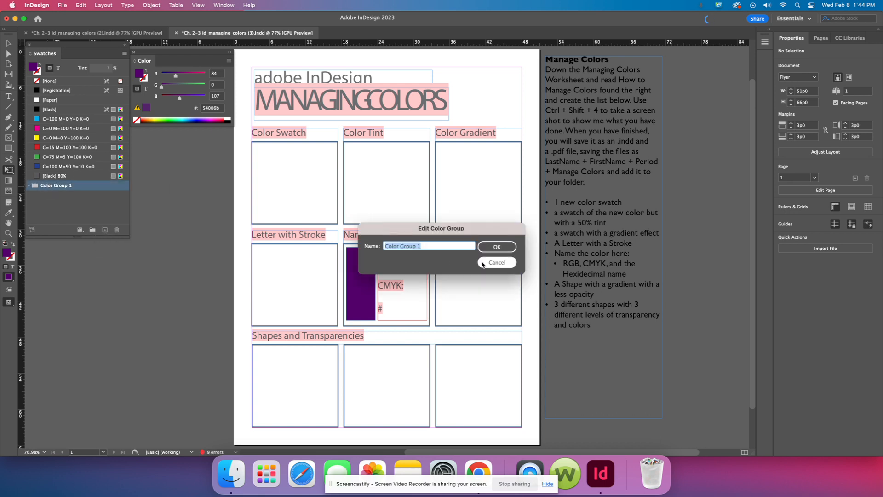
{"action": "left_click", "coordinate": [497, 262]}
{"action": "double_click", "coordinate": [52, 186]}
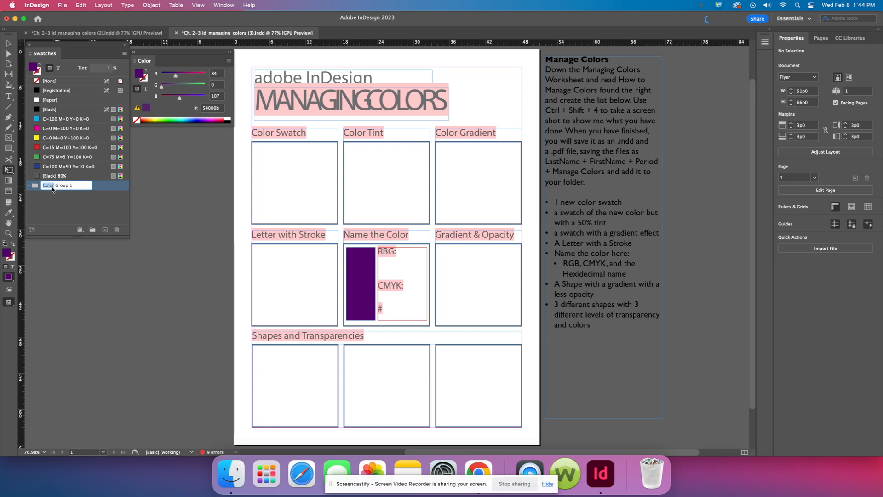
{"action": "triple_click", "coordinate": [66, 187]}
{"action": "type", "text": "Client"}
{"action": "key", "text": "Return"}
Step: Switch to Chrome and search Google for "clemson hex colors" in a new tab
{"action": "left_click", "coordinate": [479, 469]}
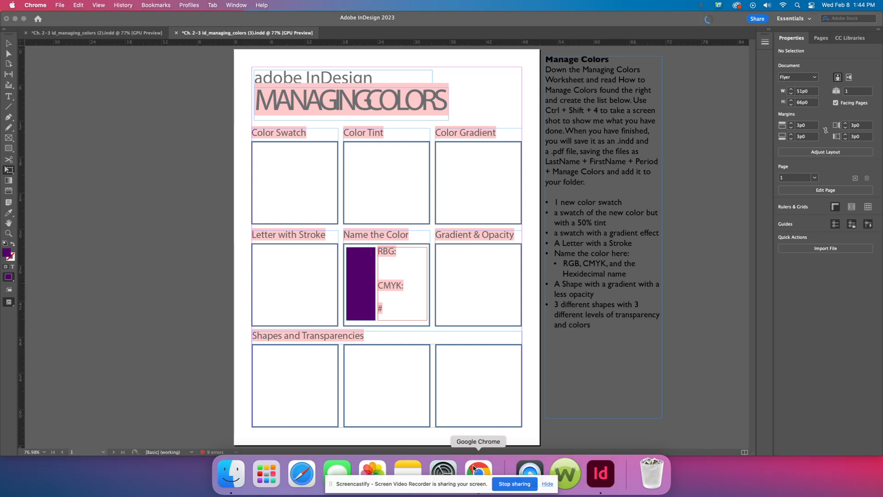
{"action": "left_click", "coordinate": [479, 467]}
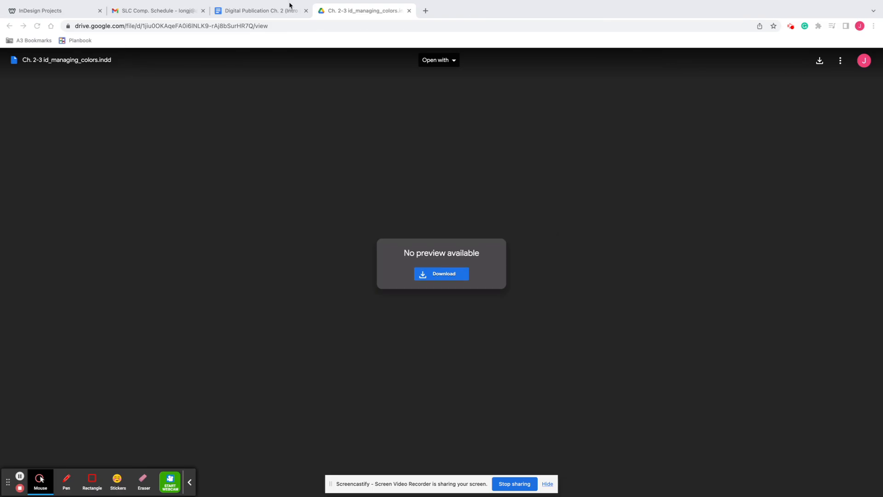
{"action": "left_click", "coordinate": [426, 11]}
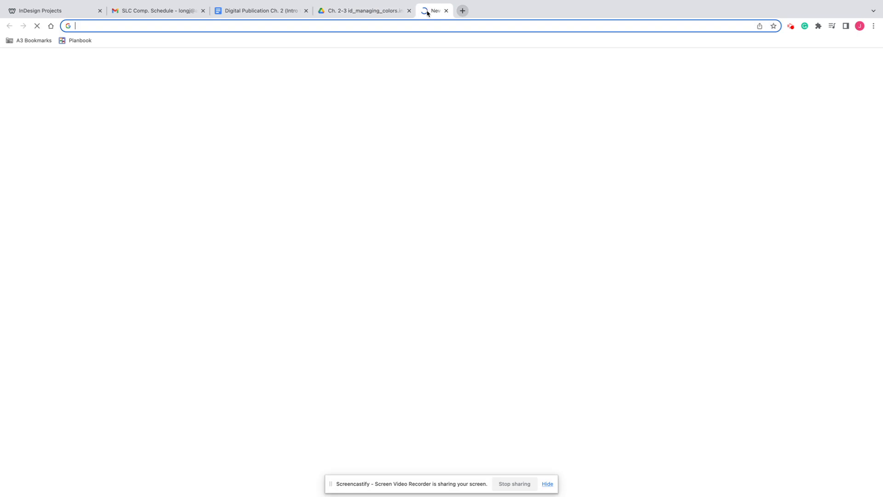
{"action": "type", "text": "clemson he"}
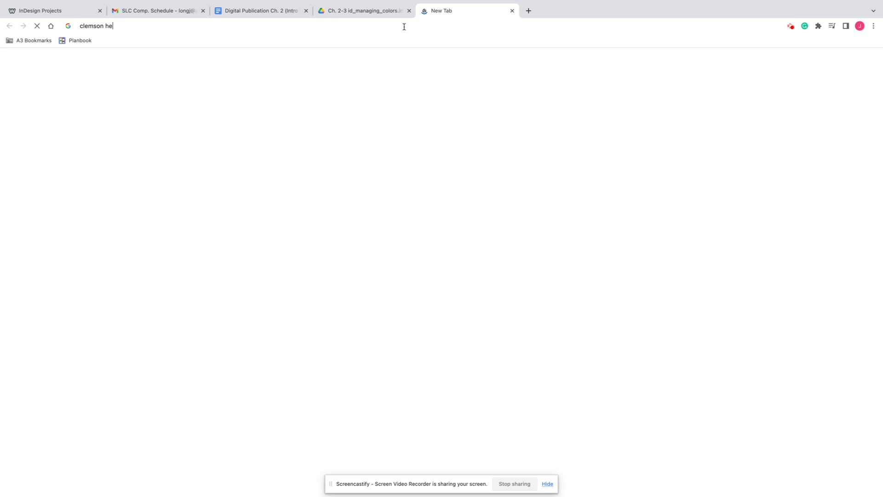
{"action": "type", "text": "x"}
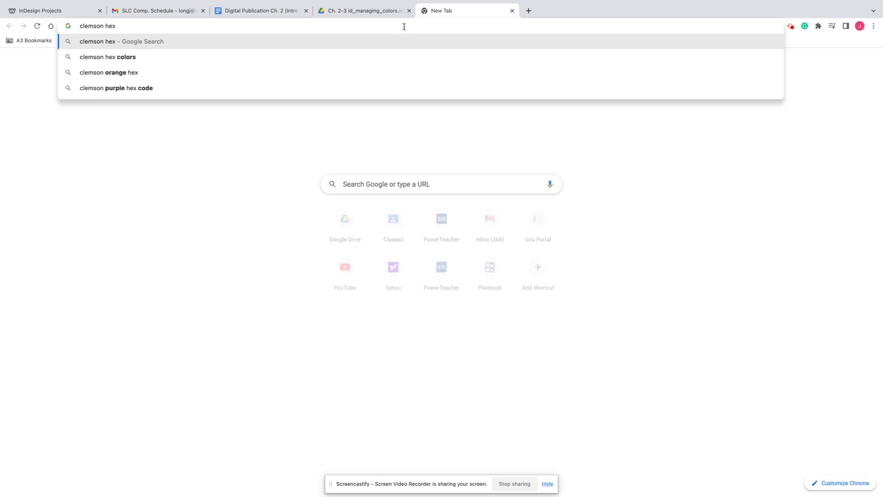
{"action": "left_click", "coordinate": [106, 56]}
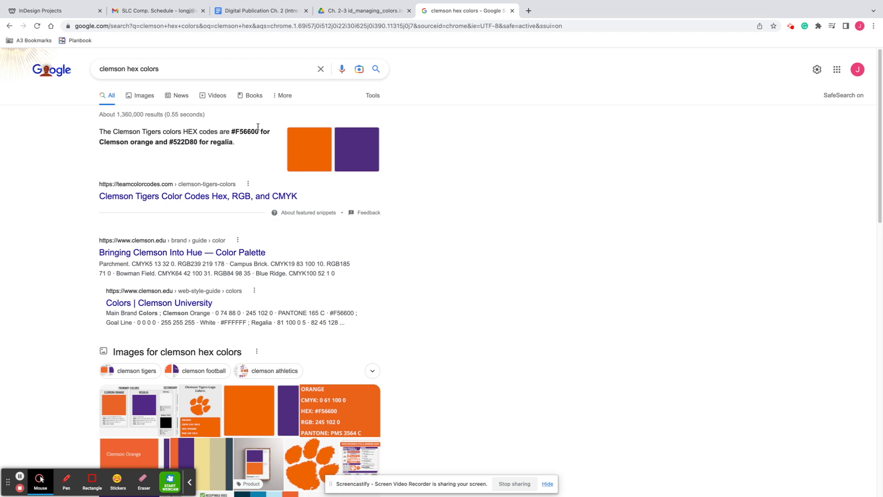
Step: Switch back to InDesign and enter hex value F56600 for the fill color in the Color Picker
{"action": "mouse_move", "coordinate": [563, 480]}
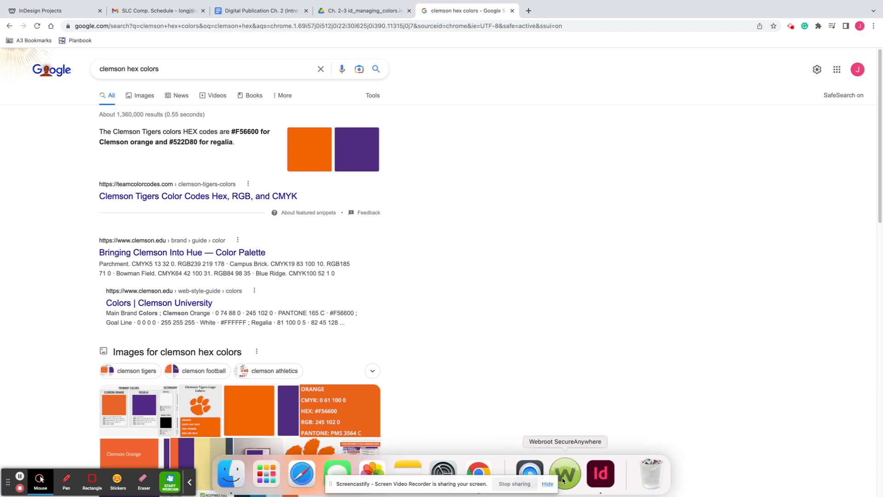
{"action": "left_click", "coordinate": [600, 473]}
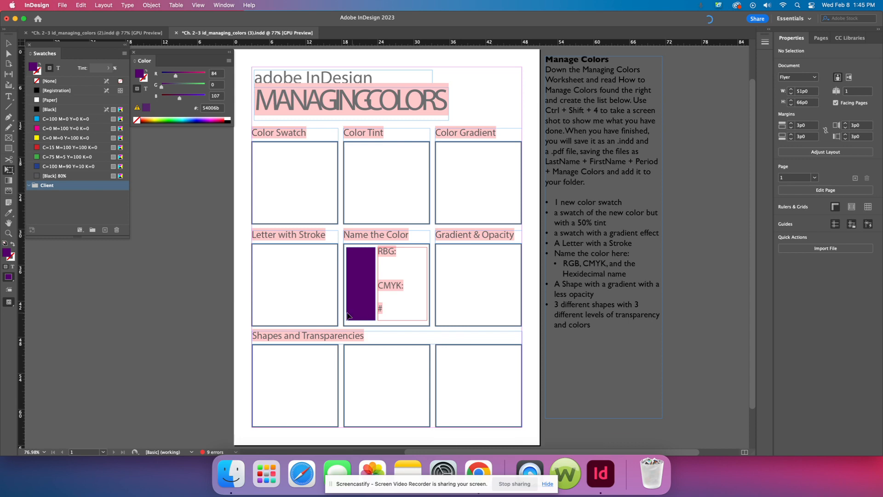
{"action": "double_click", "coordinate": [8, 256]}
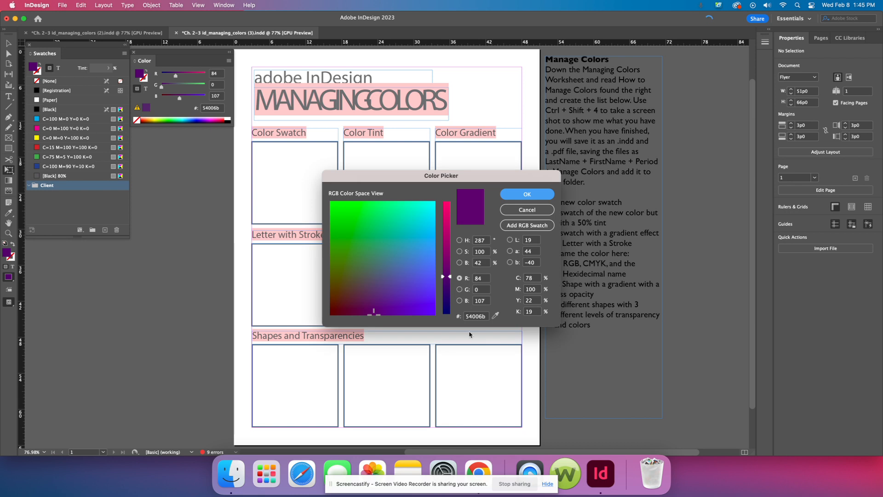
{"action": "left_click", "coordinate": [475, 317]}
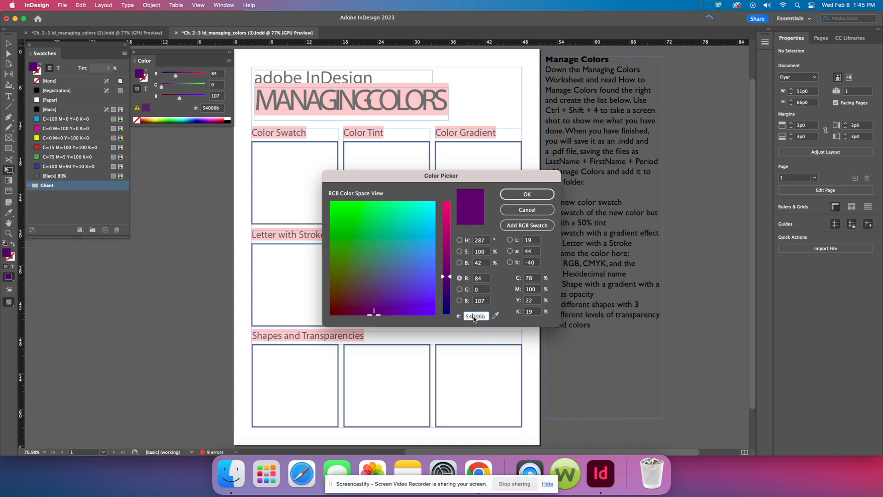
{"action": "double_click", "coordinate": [475, 316]}
{"action": "type", "text": "F56600"}
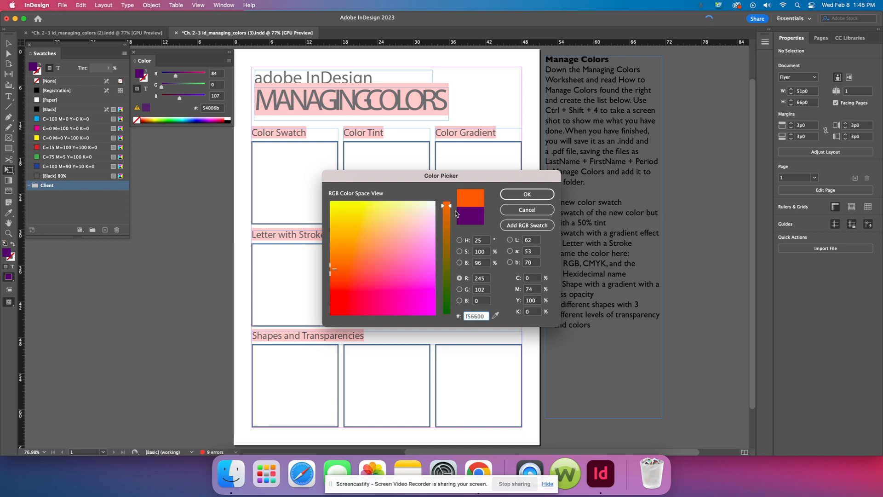
Step: Replace the fill color's hex value with 77011d and accept the color
{"action": "key", "text": "BackSpace"}
{"action": "key", "text": "BackSpace"}
{"action": "key", "text": "BackSpace"}
{"action": "type", "text": "77011d"}
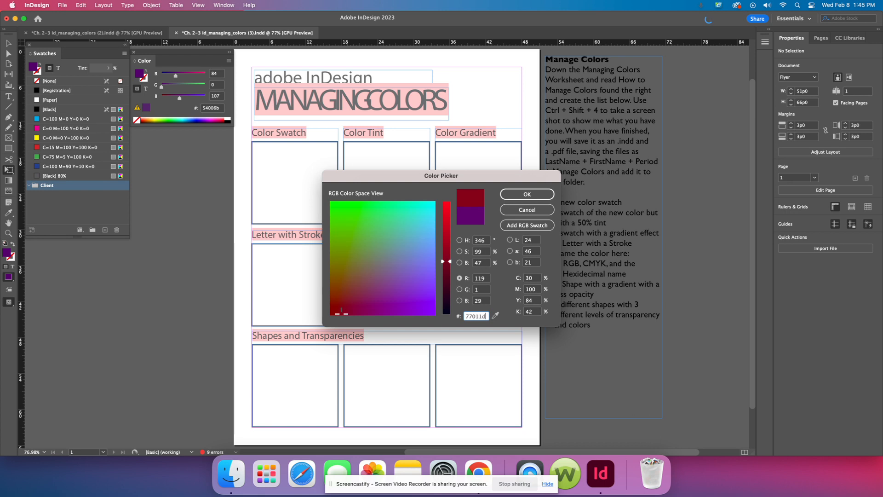
{"action": "left_click", "coordinate": [527, 194]}
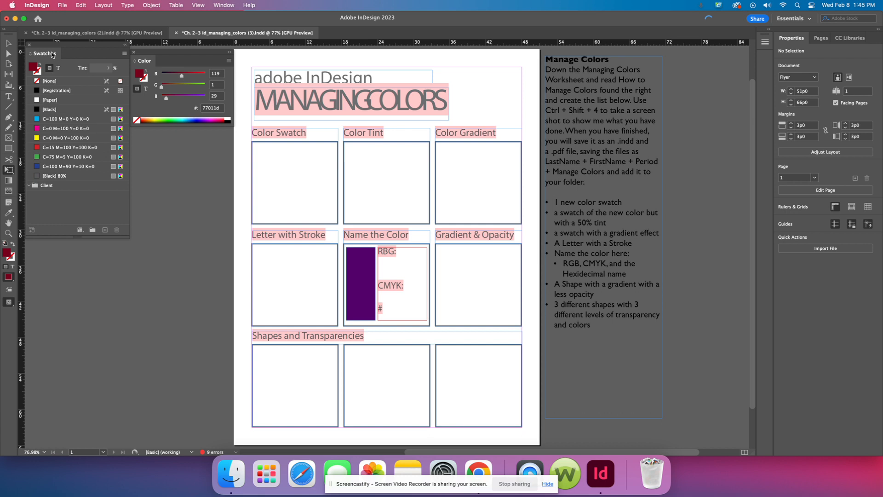
Step: Add the dark red fill color as a new swatch and move it into the Client color group
{"action": "left_click", "coordinate": [105, 229]}
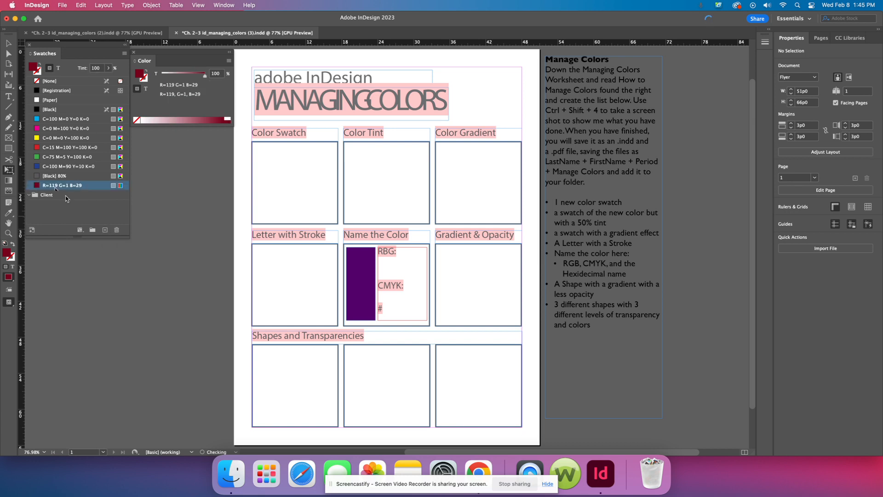
{"action": "left_click_drag", "start_coordinate": [65, 198], "coordinate": [64, 196]}
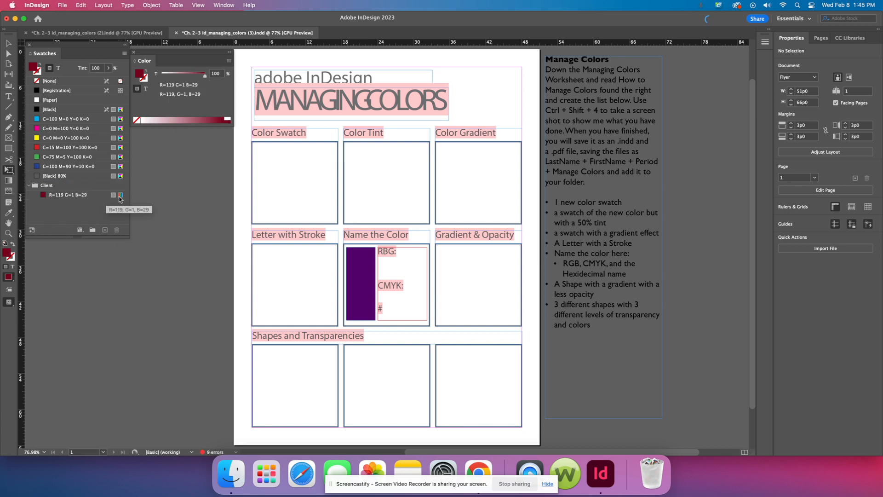
Step: Convert the dark red swatch in the Client group from RGB to CMYK color mode
{"action": "double_click", "coordinate": [94, 196]}
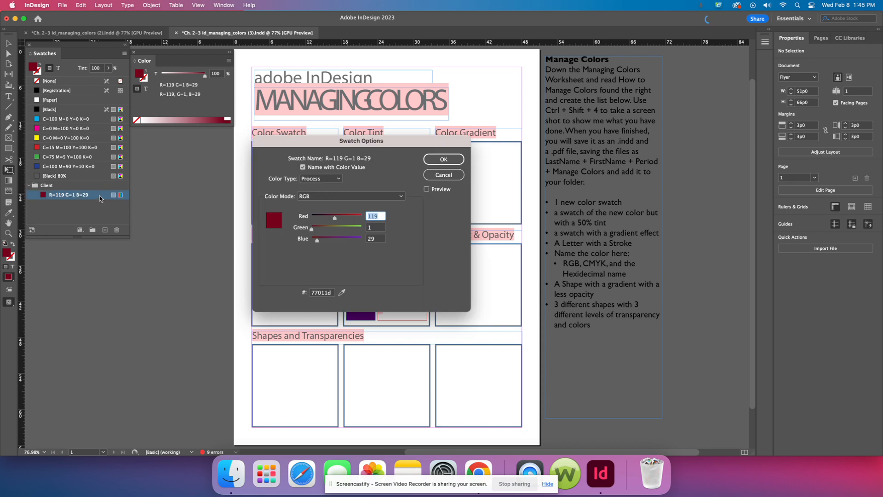
{"action": "left_click", "coordinate": [324, 202]}
{"action": "left_click", "coordinate": [325, 228]}
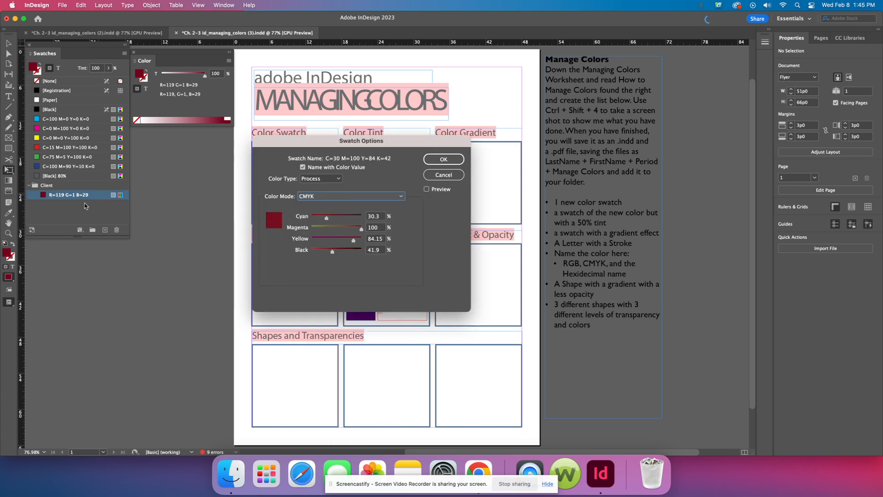
{"action": "left_click", "coordinate": [455, 161]}
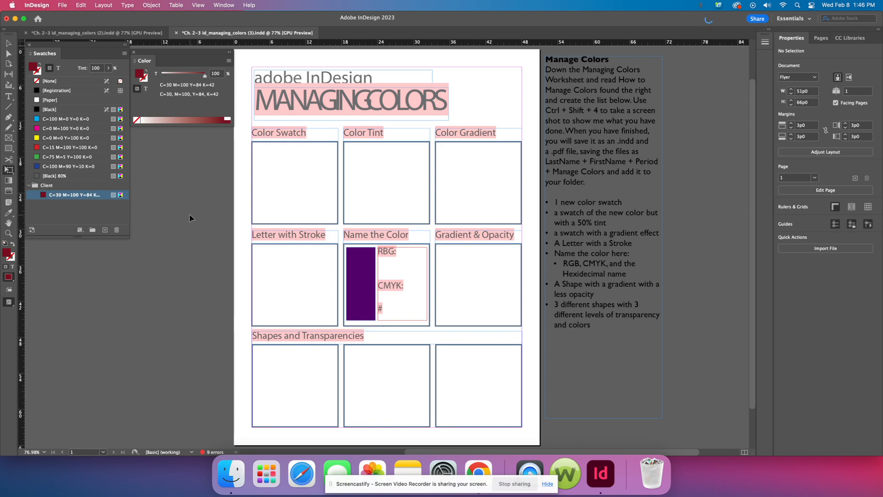
Step: Capture a screenshot of the Swatches and Color panels and try to place the 1.46.05 PM capture in the worksheet
{"action": "left_click_drag", "start_coordinate": [22, 42], "coordinate": [234, 244]}
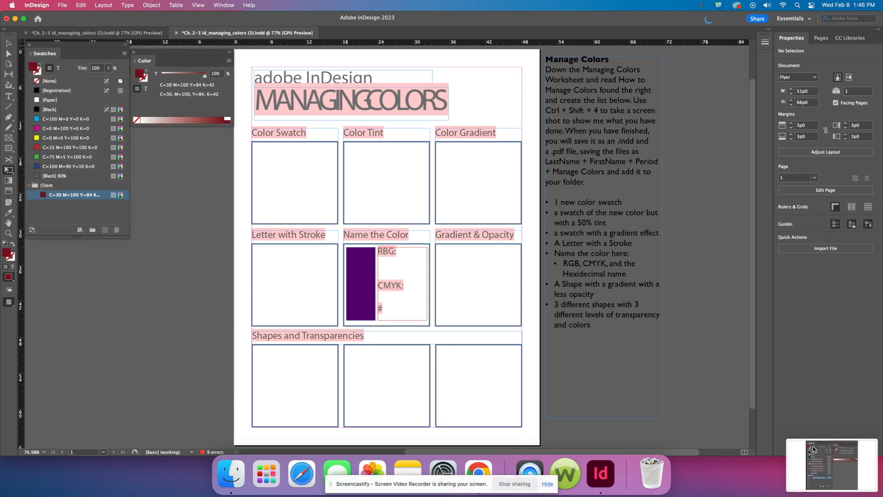
{"action": "left_click_drag", "start_coordinate": [845, 460], "coordinate": [294, 174]}
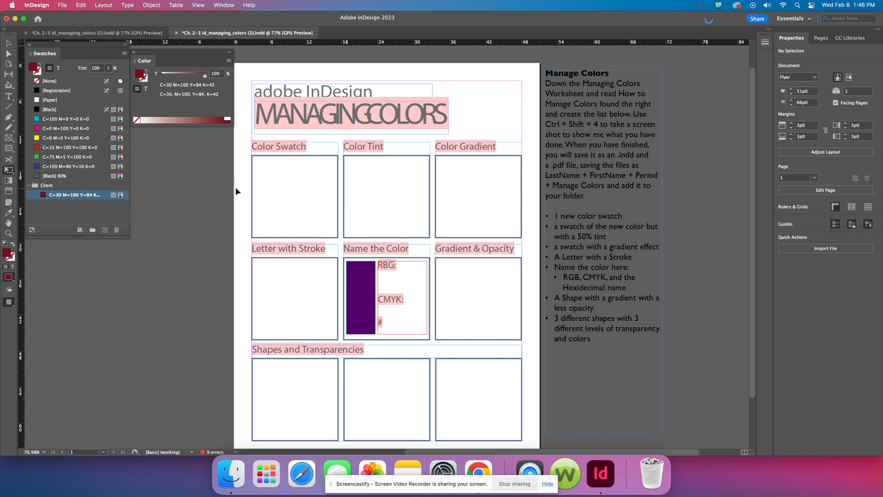
{"action": "left_click", "coordinate": [61, 6]}
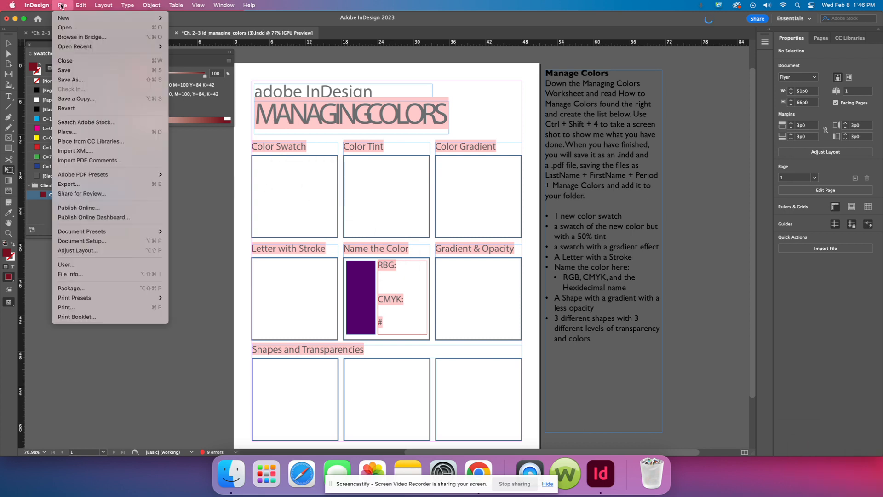
{"action": "left_click", "coordinate": [87, 132]}
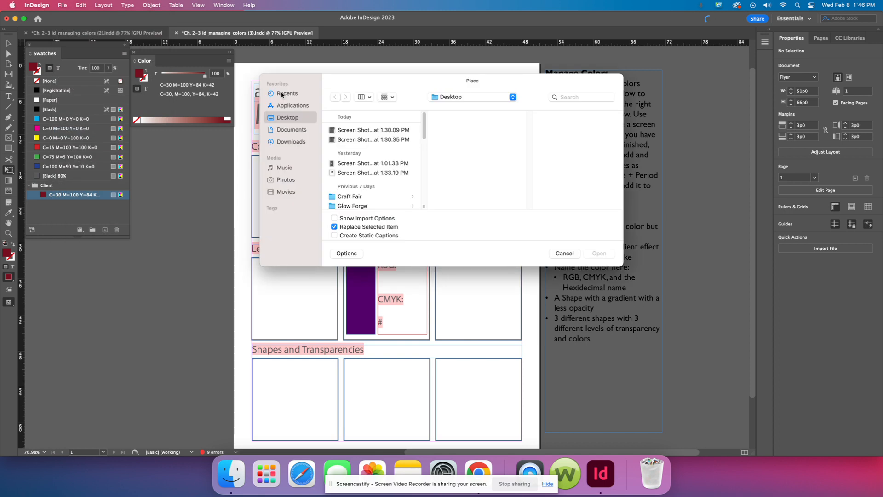
{"action": "left_click", "coordinate": [282, 94]}
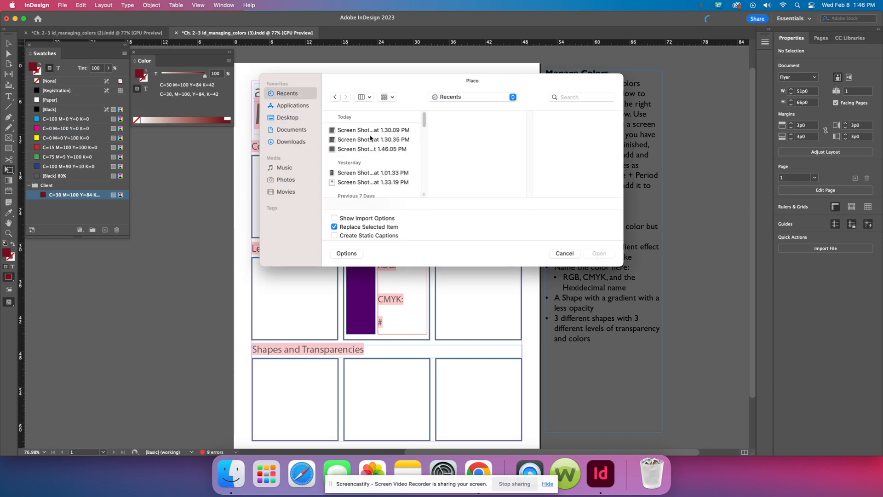
{"action": "left_click", "coordinate": [375, 150]}
{"action": "left_click", "coordinate": [594, 254]}
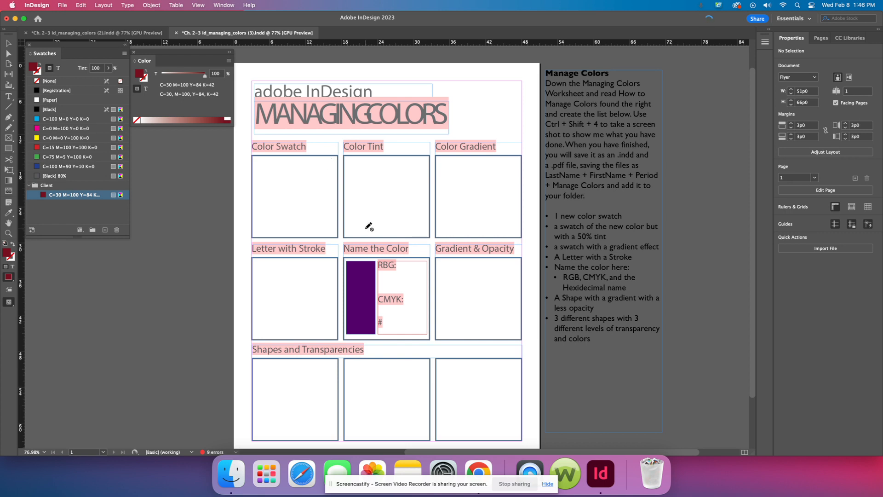
Step: Retry placing the 1.46.05 PM screenshot from the Desktop with the Direct Selection tool active
{"action": "left_click", "coordinate": [8, 44]}
{"action": "left_click", "coordinate": [9, 54]}
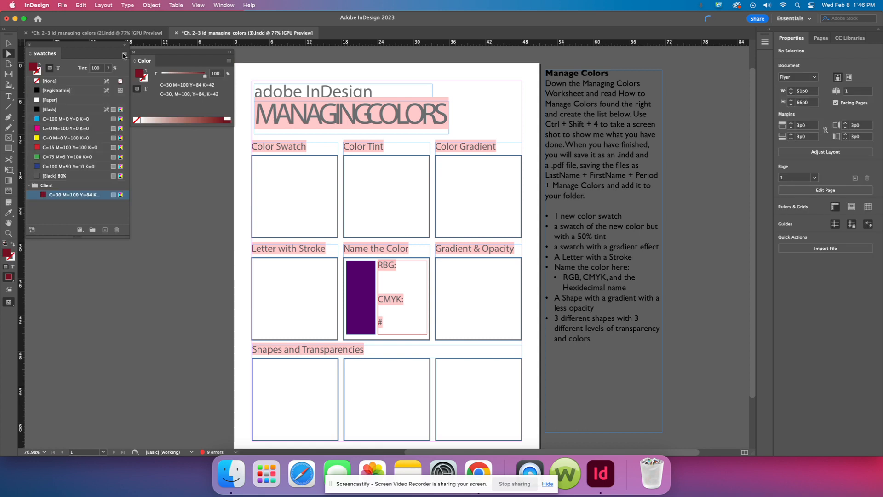
{"action": "left_click", "coordinate": [62, 6]}
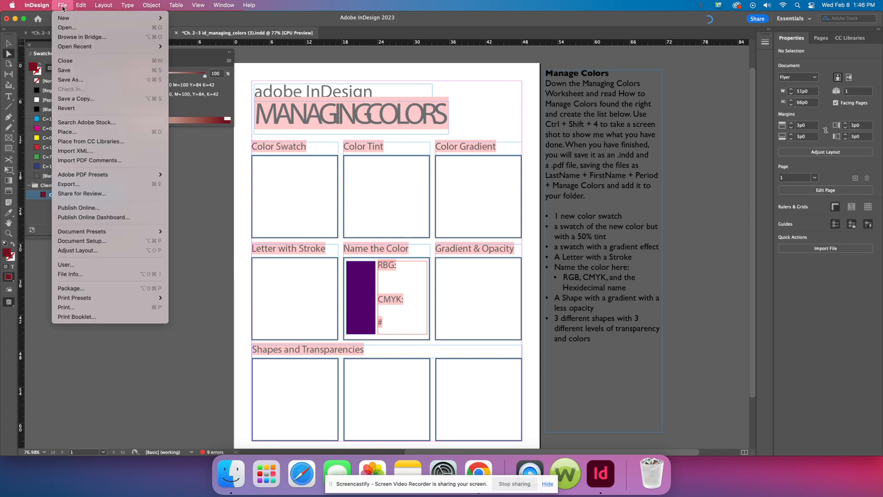
{"action": "left_click", "coordinate": [85, 133]}
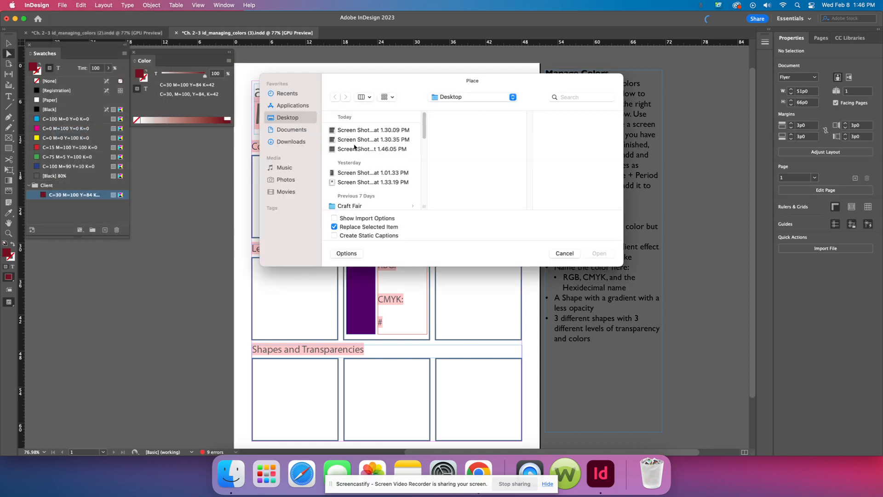
{"action": "left_click", "coordinate": [355, 148]}
{"action": "left_click", "coordinate": [593, 254]}
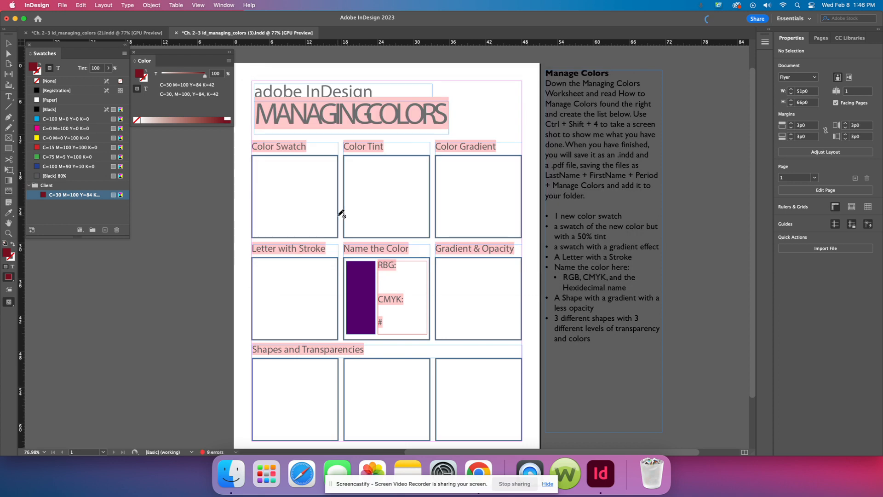
Step: Try to place the 1.30.09 PM screenshot from the Desktop in the worksheet instead
{"action": "left_click", "coordinate": [8, 54]}
{"action": "left_click", "coordinate": [62, 5]}
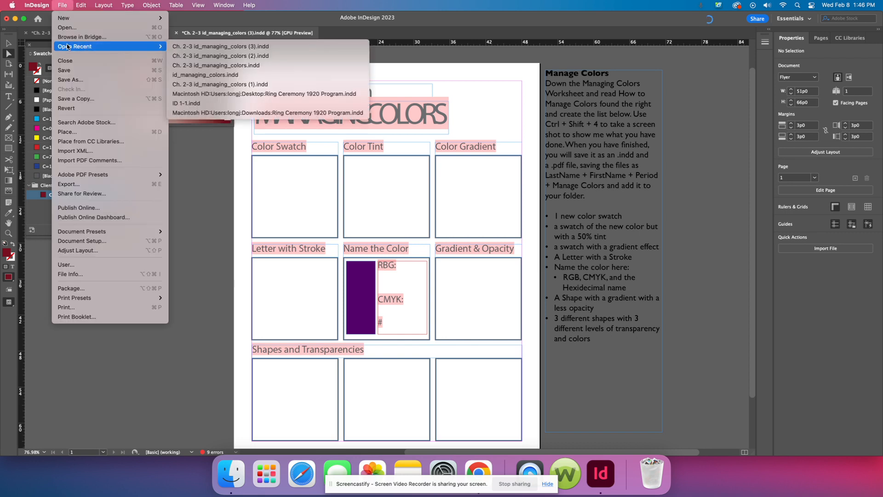
{"action": "left_click", "coordinate": [92, 134]}
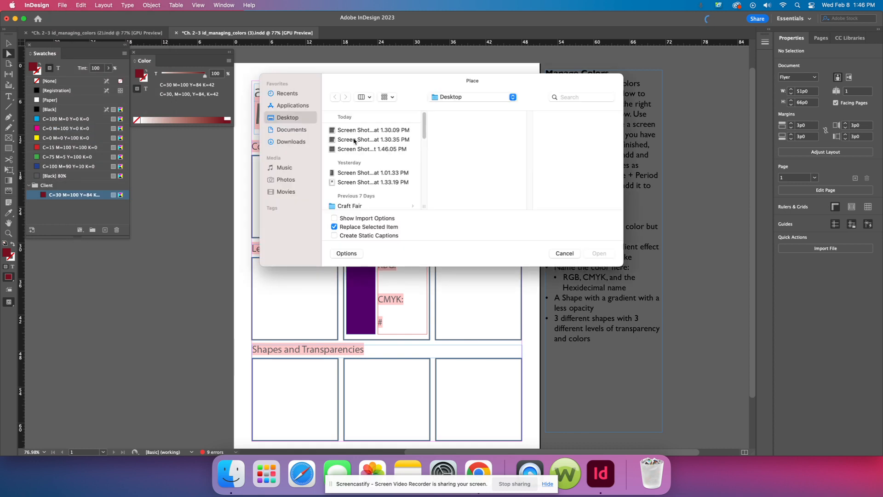
{"action": "left_click", "coordinate": [354, 139]}
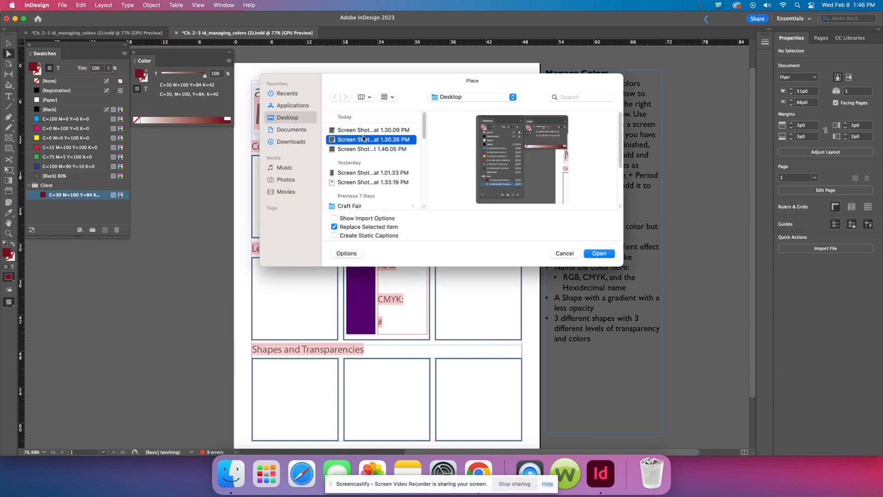
{"action": "left_click", "coordinate": [353, 131]}
{"action": "left_click", "coordinate": [599, 254]}
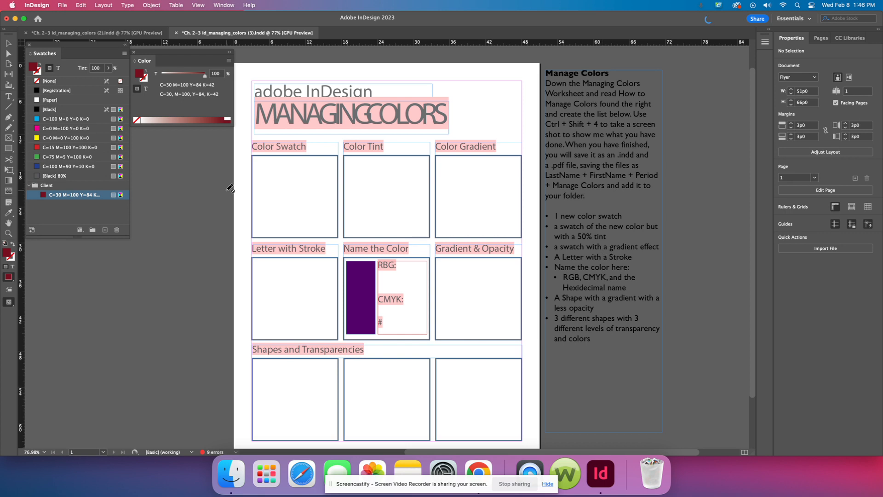
Step: Reduce the dark red fill to a 39% tint and save it as a new swatch in the Client group
{"action": "scroll", "coordinate": [226, 187], "scroll_direction": "up", "scroll_amount": 1}
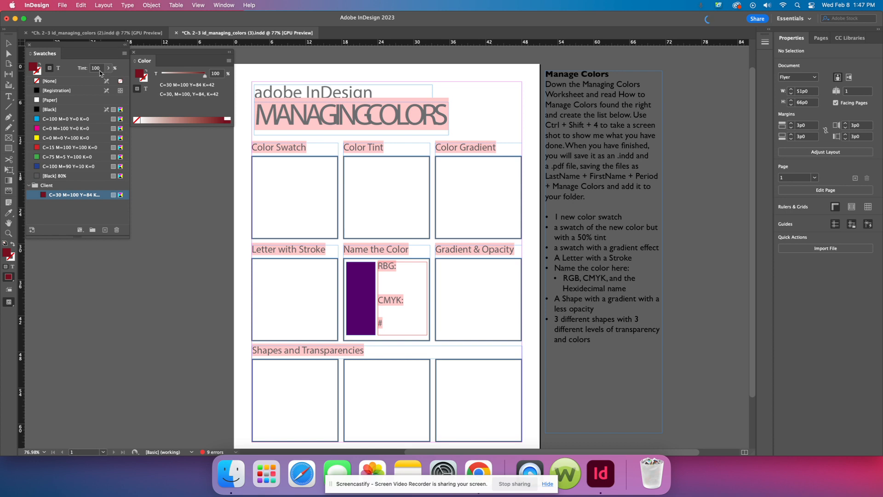
{"action": "left_click_drag", "start_coordinate": [202, 78], "coordinate": [179, 77]}
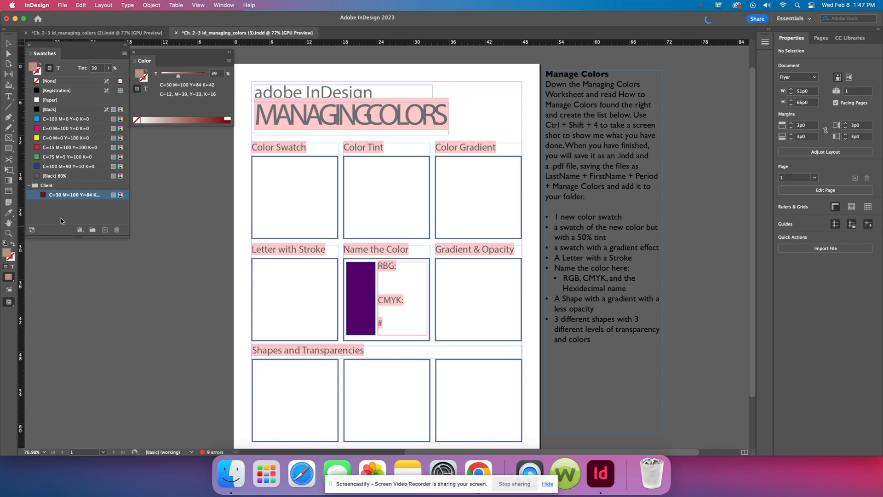
{"action": "left_click", "coordinate": [105, 230]}
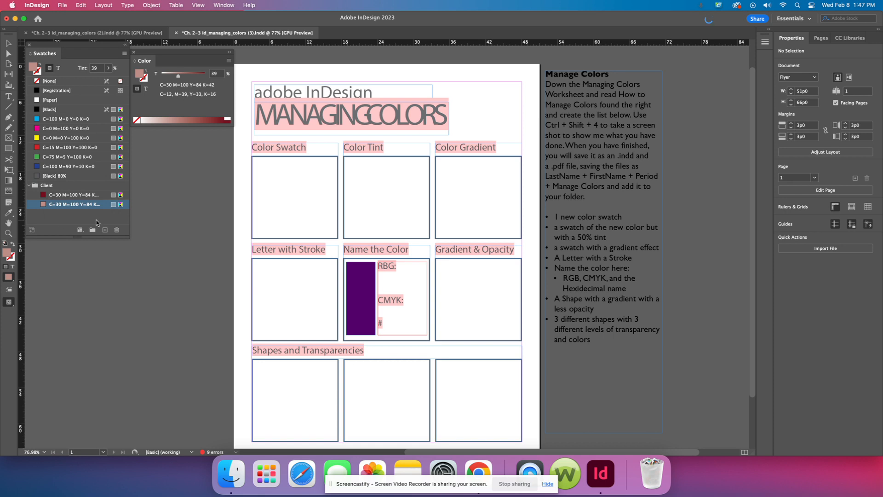
Step: Create a linear gradient swatch from the dark red Client color, adding a CMYK stop at about 58% with its cyan reduced
{"action": "left_click", "coordinate": [124, 53]}
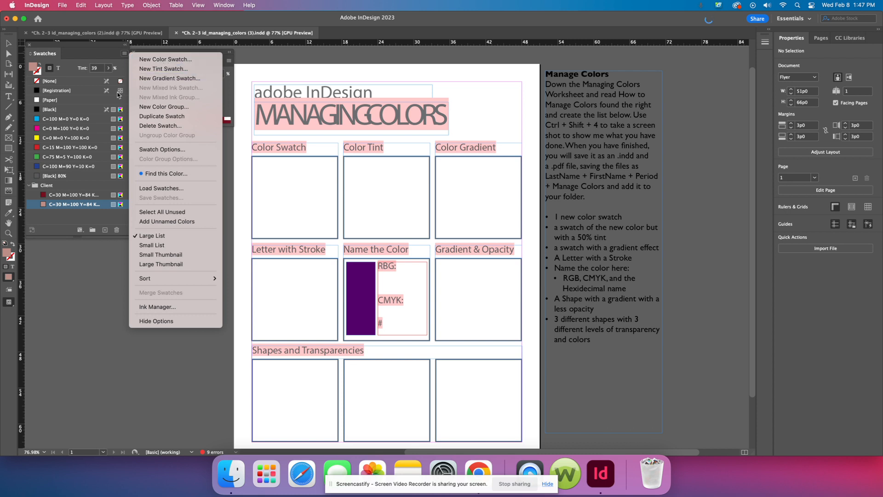
{"action": "left_click", "coordinate": [64, 221]}
{"action": "left_click", "coordinate": [62, 197]}
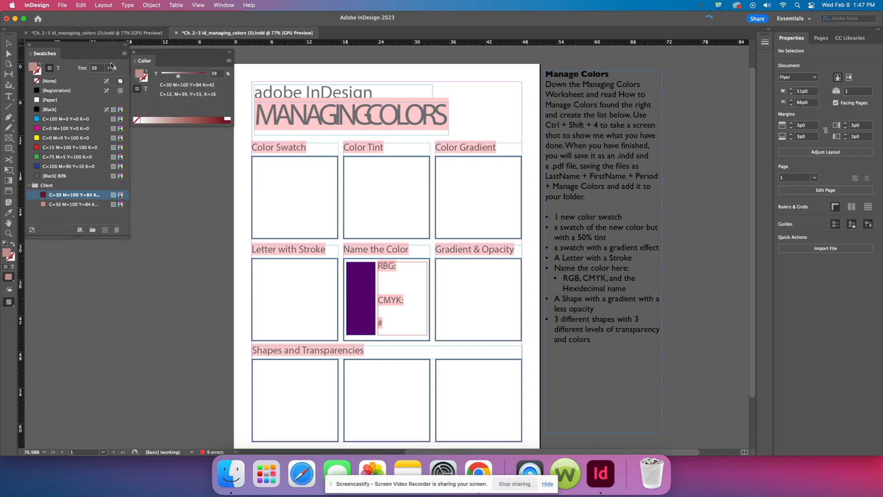
{"action": "left_click", "coordinate": [54, 204]}
{"action": "left_click", "coordinate": [63, 197]}
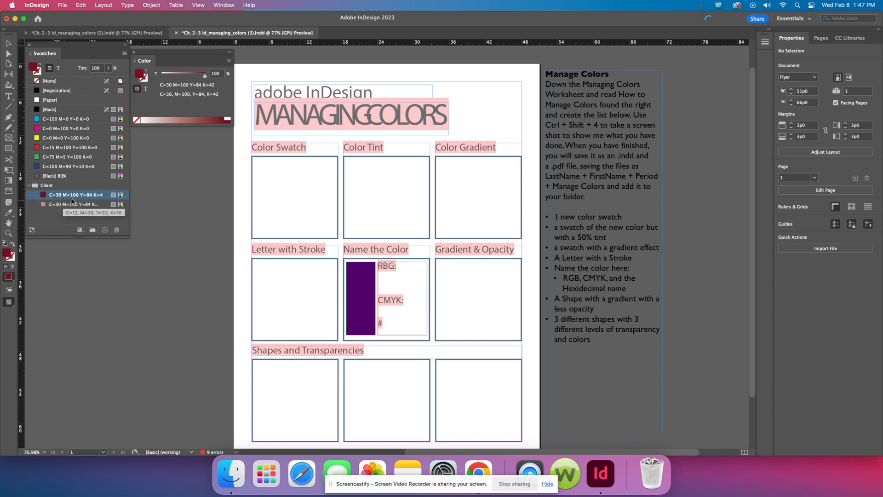
{"action": "left_click", "coordinate": [124, 54]}
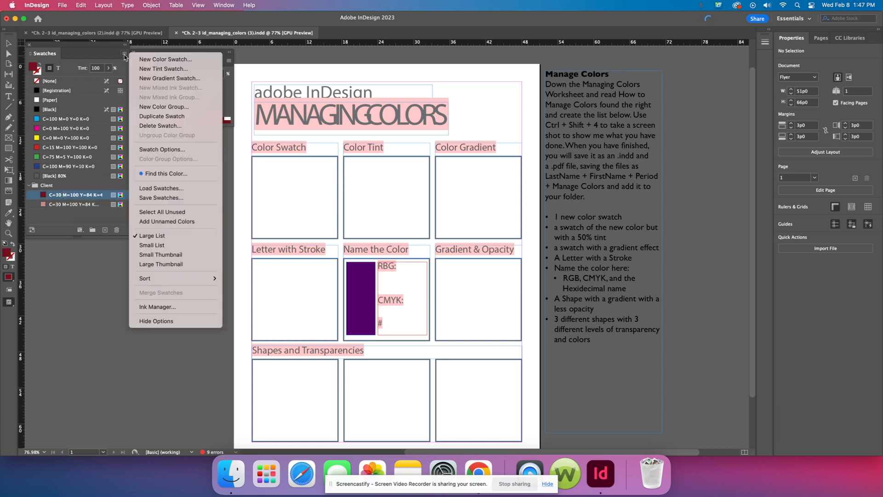
{"action": "left_click", "coordinate": [153, 78]}
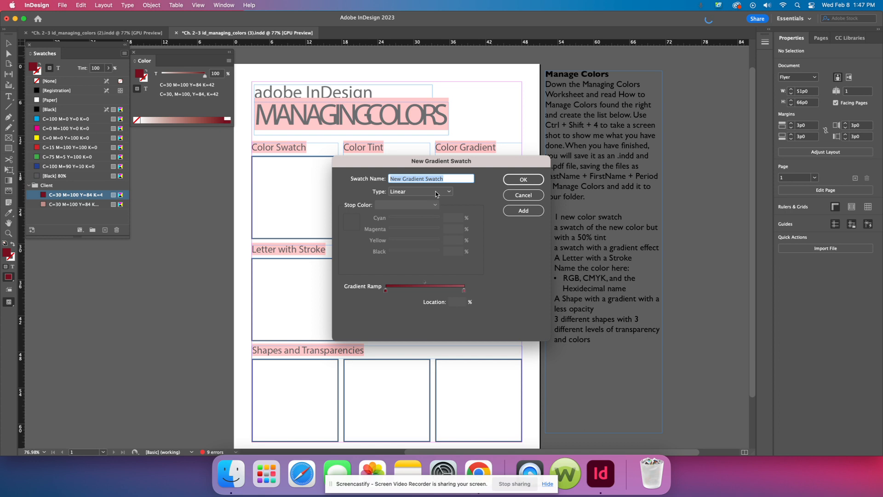
{"action": "left_click_drag", "start_coordinate": [386, 292], "coordinate": [403, 292]}
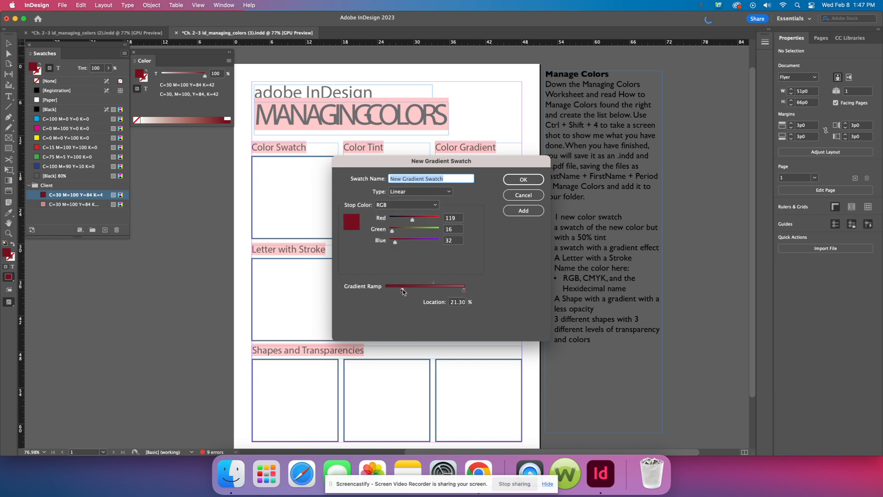
{"action": "left_click_drag", "start_coordinate": [459, 291], "coordinate": [431, 293]}
{"action": "left_click", "coordinate": [407, 205]}
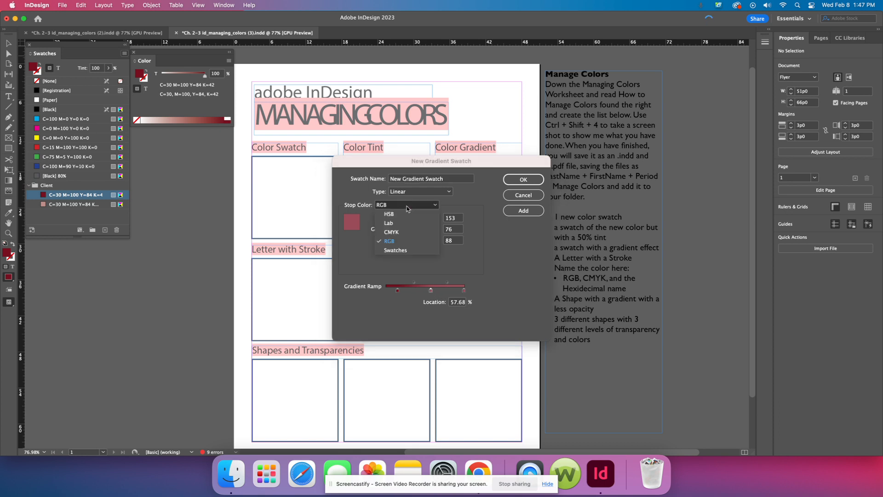
{"action": "left_click", "coordinate": [407, 232]}
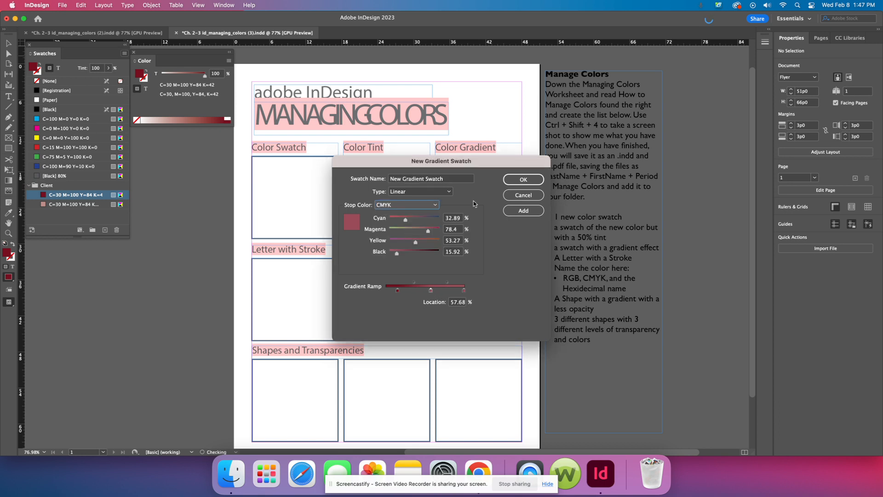
{"action": "left_click_drag", "start_coordinate": [406, 220], "coordinate": [400, 224]}
{"action": "left_click", "coordinate": [523, 179]}
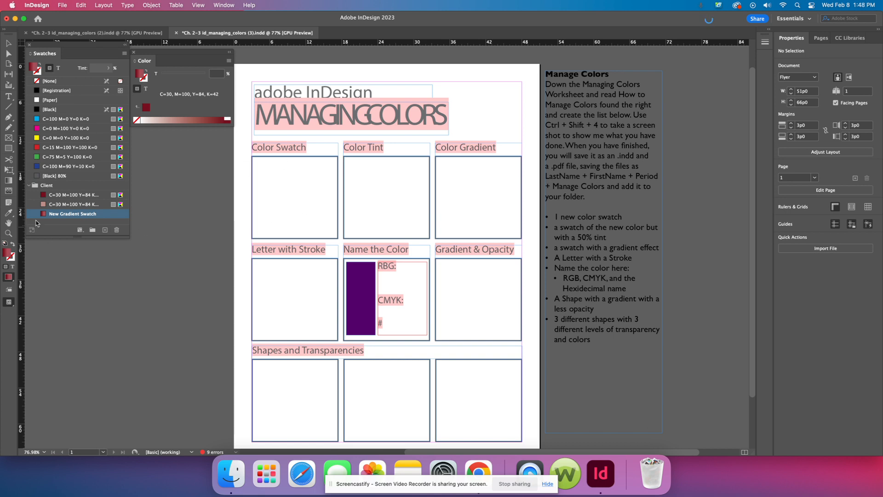
Step: Delete the tint swatch and the gradient swatch from the Client group
{"action": "left_click", "coordinate": [56, 198]}
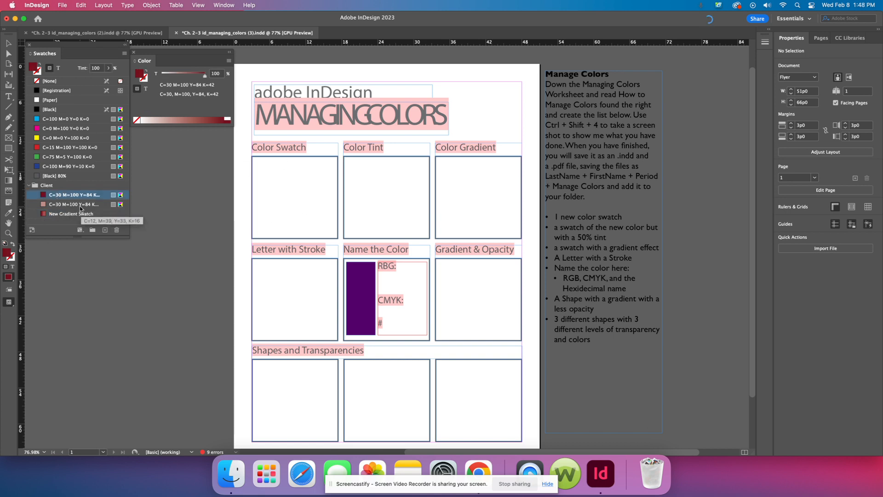
{"action": "left_click", "coordinate": [72, 204]}
{"action": "left_click", "coordinate": [116, 230]}
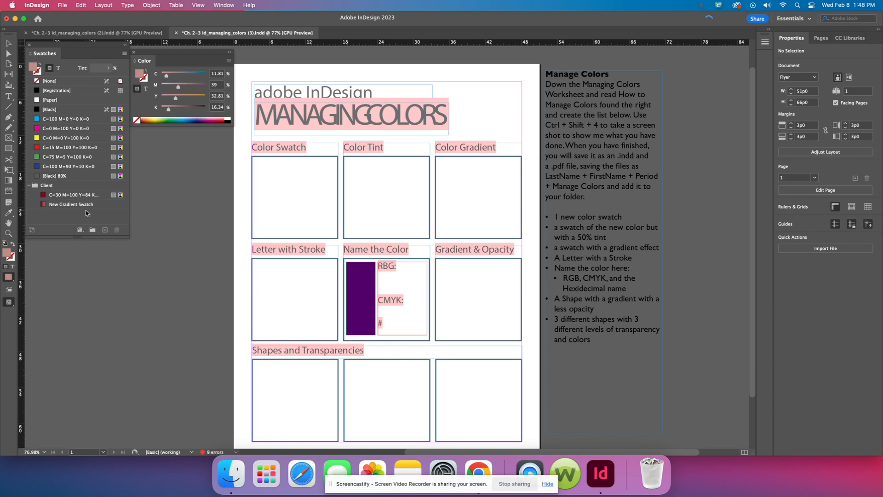
{"action": "left_click", "coordinate": [85, 207]}
{"action": "left_click", "coordinate": [117, 229]}
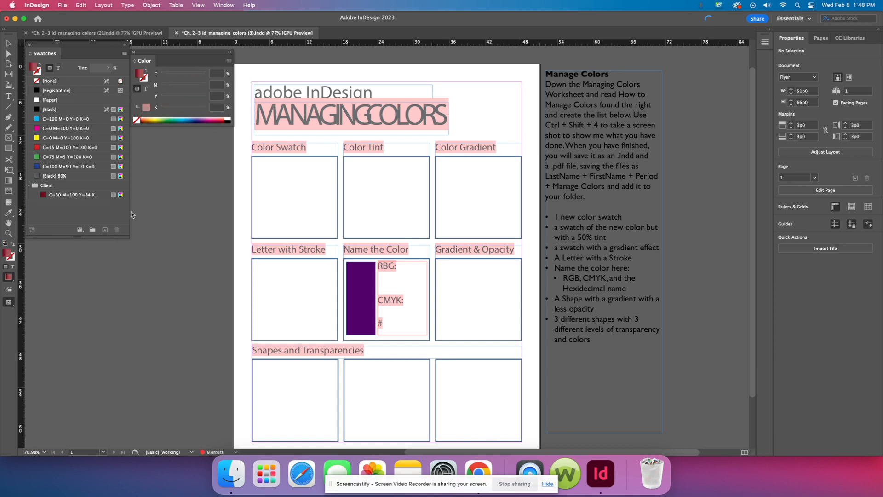
Step: Set the dark red Client swatch to a 43% tint and save it as a new swatch in the group
{"action": "left_click", "coordinate": [82, 195]}
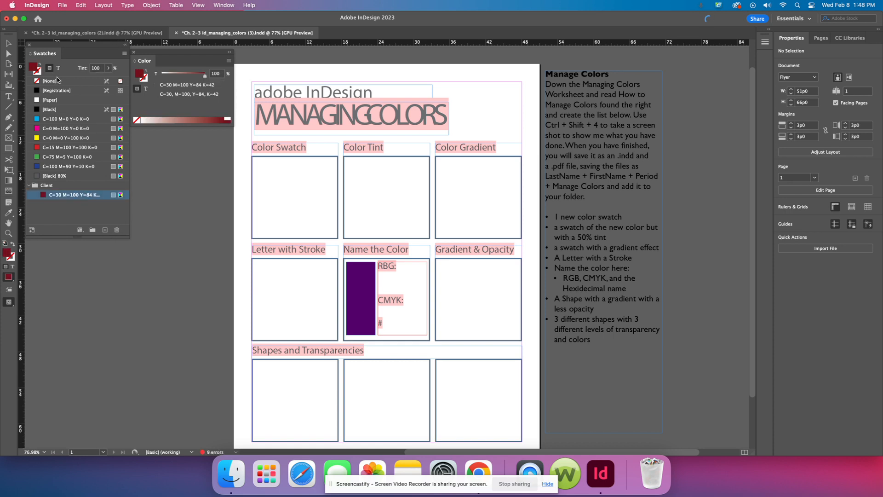
{"action": "left_click_drag", "start_coordinate": [170, 71], "coordinate": [179, 73]}
{"action": "left_click", "coordinate": [105, 230]}
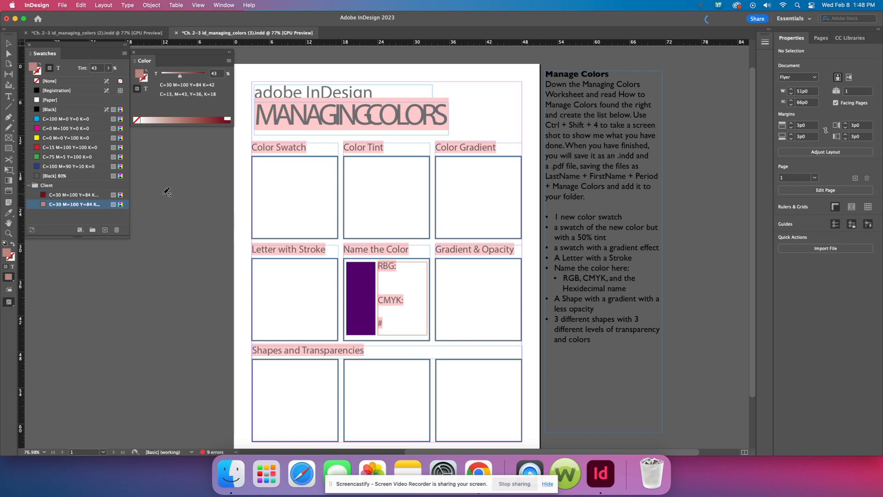
Step: Create a linear gradient swatch in the Client group from the dark red swatch, adding a CMYK stop at about 84%
{"action": "left_click", "coordinate": [70, 195]}
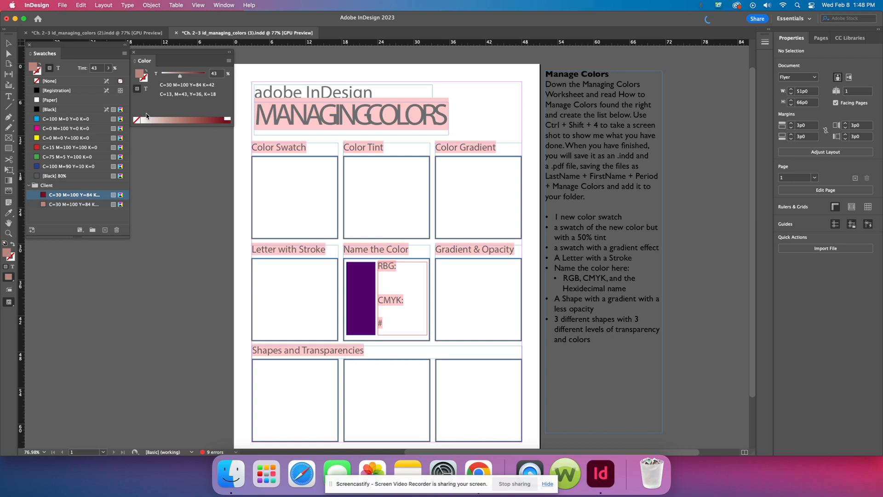
{"action": "left_click", "coordinate": [124, 53]}
{"action": "left_click", "coordinate": [161, 78]}
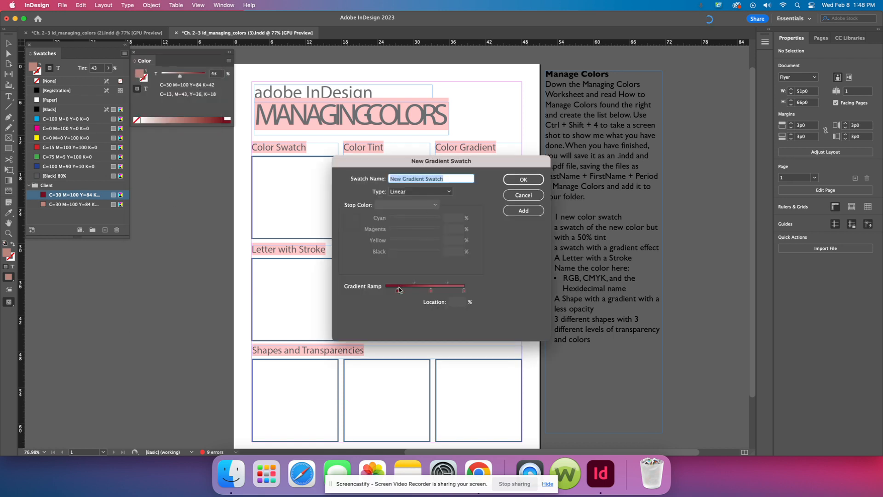
{"action": "left_click", "coordinate": [399, 290]}
{"action": "left_click_drag", "start_coordinate": [414, 160], "coordinate": [356, 152]}
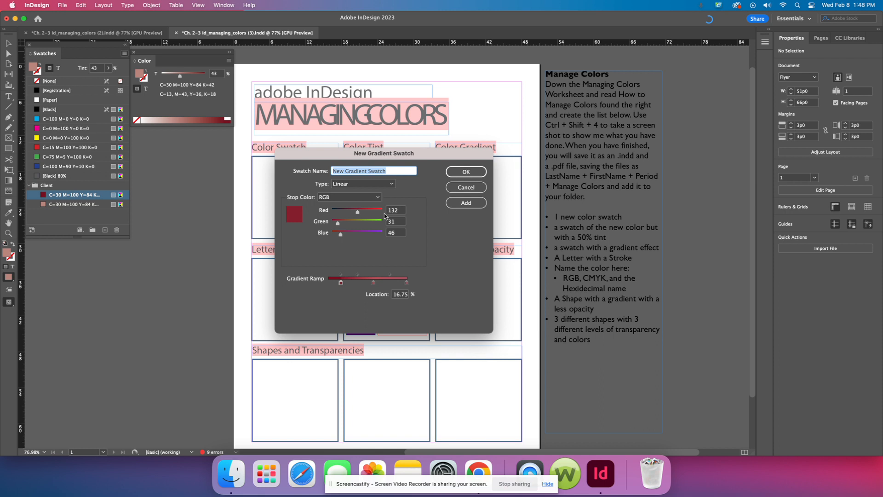
{"action": "left_click", "coordinate": [394, 280]}
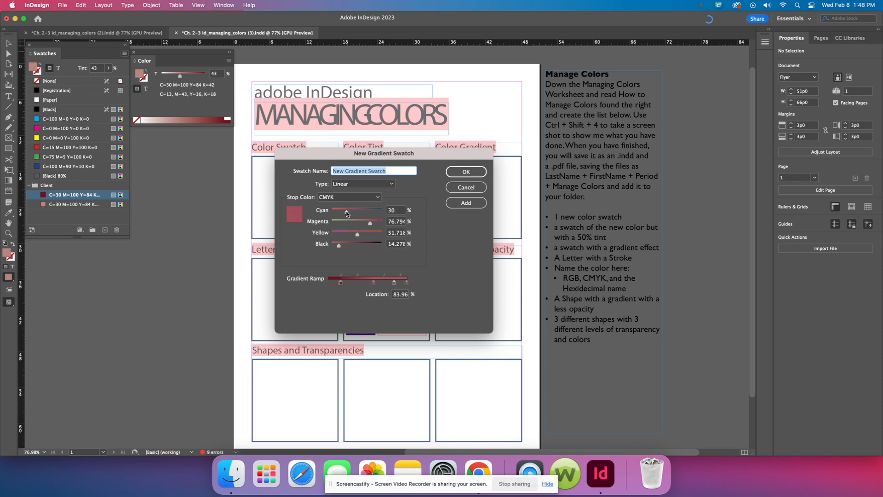
{"action": "left_click", "coordinate": [466, 172]}
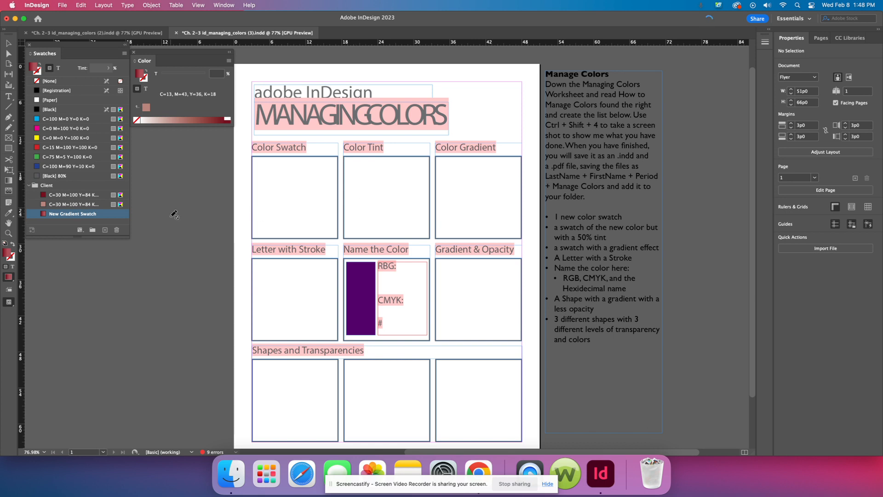
Step: Capture a screenshot of the Swatches and Color panels, and unlock and show Layer 1 to place a swatch screenshot beside the page
{"action": "key", "text": "super+shift+4"}
{"action": "left_click_drag", "start_coordinate": [21, 41], "coordinate": [233, 237]}
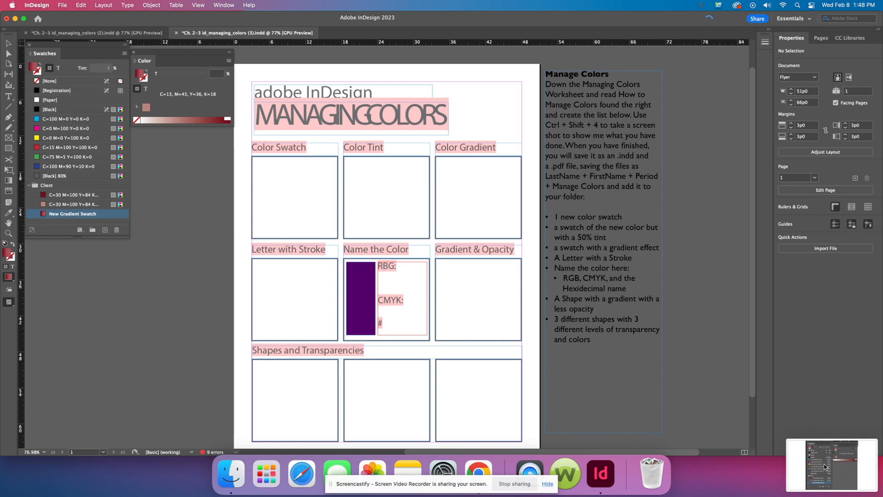
{"action": "left_click_drag", "start_coordinate": [841, 464], "coordinate": [467, 206]}
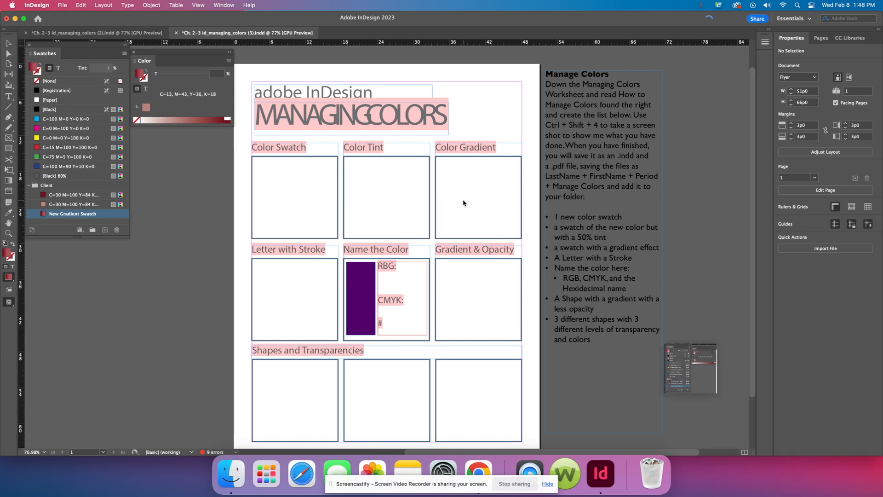
{"action": "left_click", "coordinate": [705, 290]}
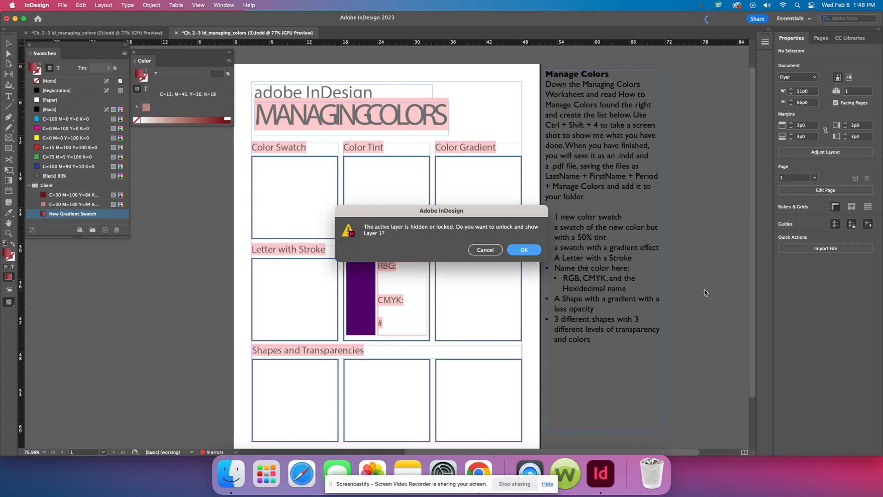
{"action": "left_click", "coordinate": [524, 249]}
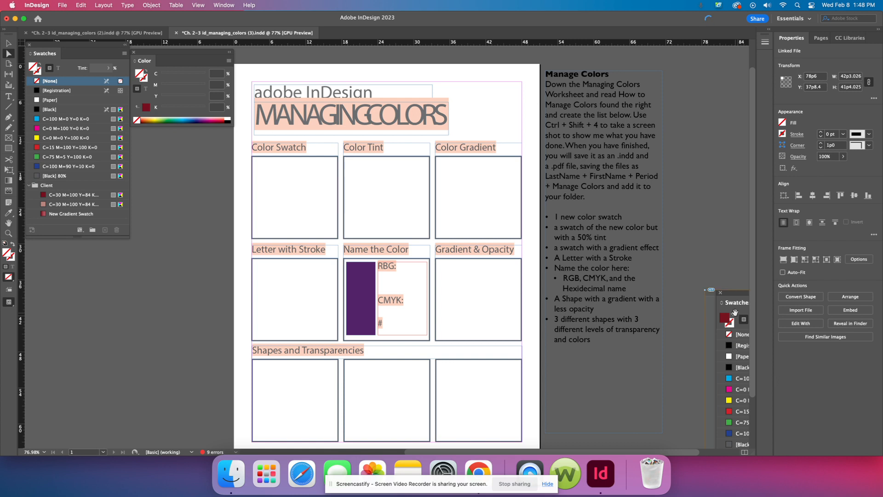
Step: Try to move and rotate the placed screenshot's content over the worksheet, undoing these changes
{"action": "left_click_drag", "start_coordinate": [735, 312], "coordinate": [527, 233]}
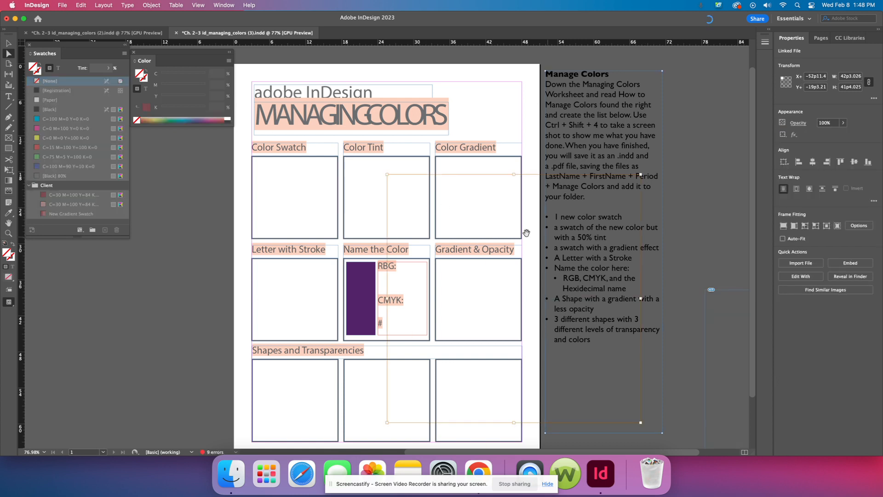
{"action": "key", "text": "super+z"}
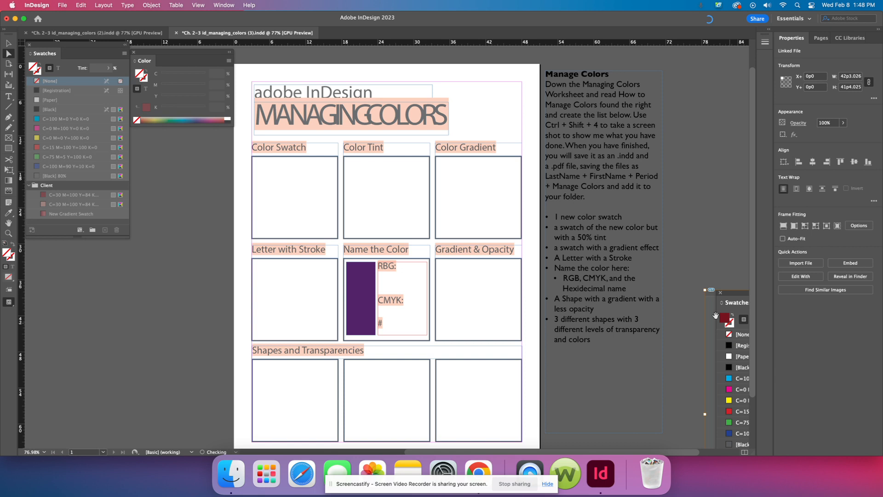
{"action": "left_click", "coordinate": [9, 170]}
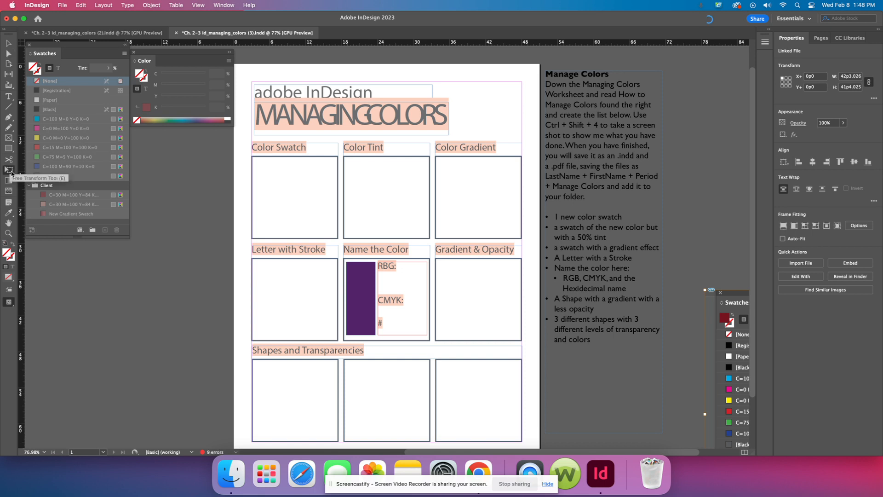
{"action": "left_click_drag", "start_coordinate": [730, 309], "coordinate": [419, 194]}
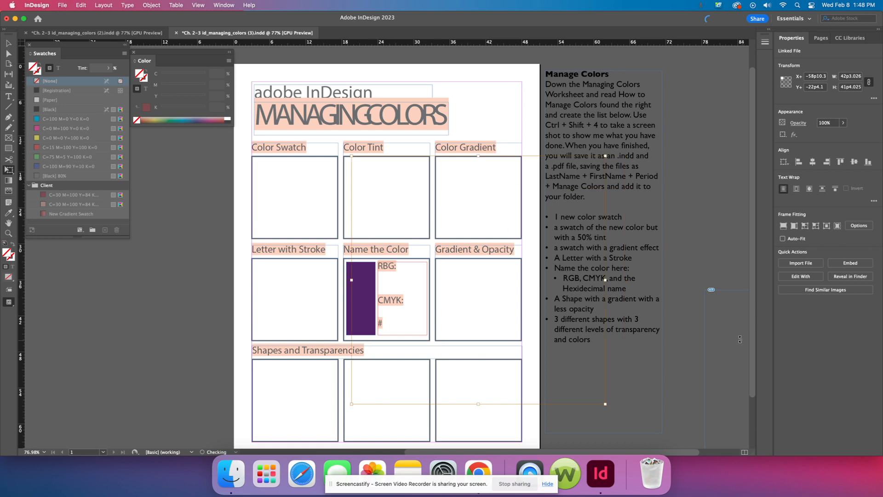
{"action": "left_click_drag", "start_coordinate": [740, 339], "coordinate": [727, 324]}
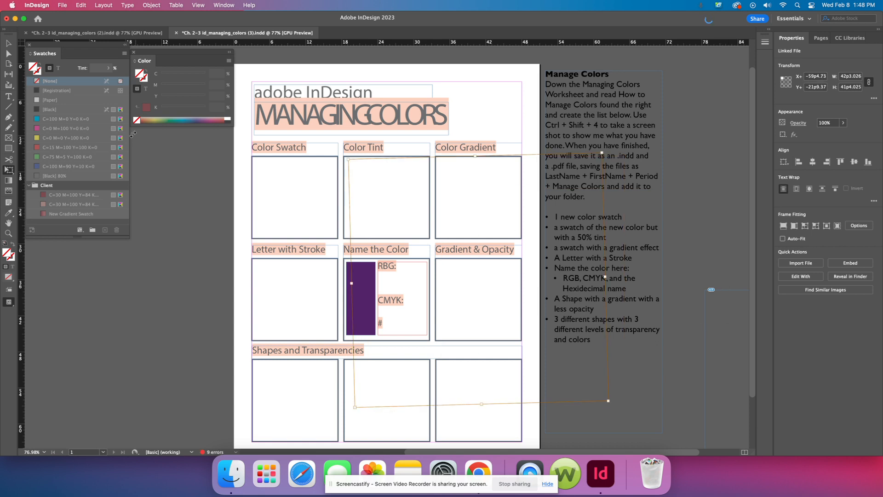
{"action": "key", "text": "super+z"}
{"action": "key", "text": "super+z"}
{"action": "key", "text": "super+z"}
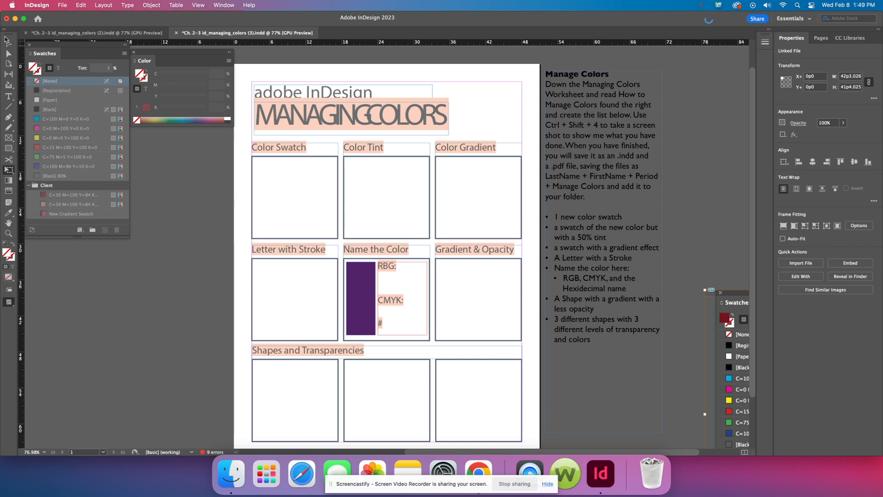
Step: Move the whole placed color swatch screenshot from the pasteboard onto the worksheet page
{"action": "key", "text": "v"}
{"action": "left_click_drag", "start_coordinate": [723, 292], "coordinate": [631, 253]}
{"action": "left_click", "coordinate": [660, 262]}
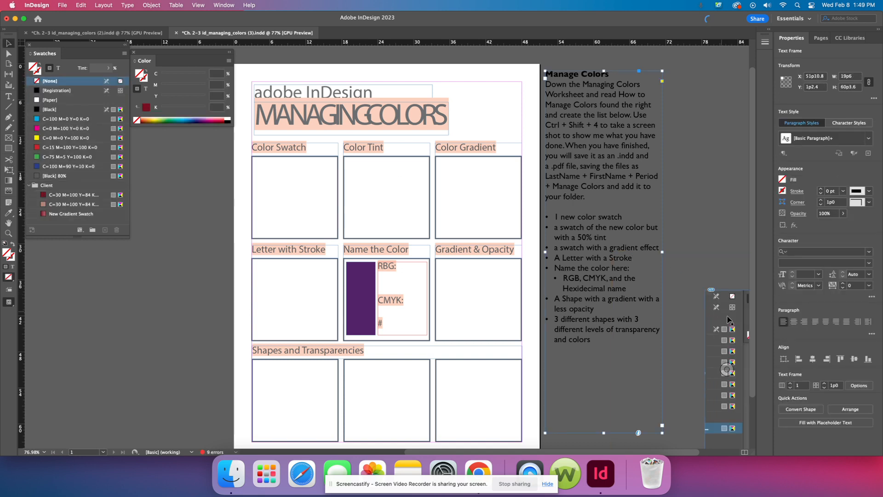
{"action": "left_click_drag", "start_coordinate": [737, 318], "coordinate": [575, 320]}
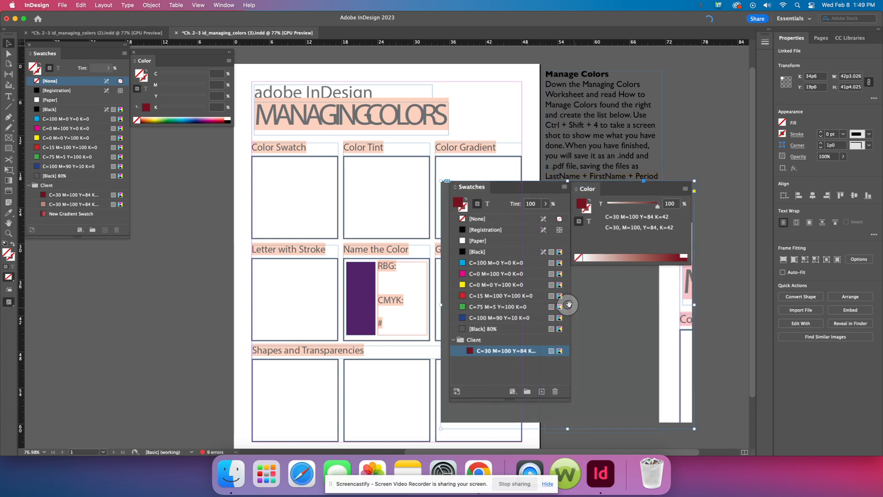
Step: Scale the color swatch screenshot down to about 13p9 by 13p4, fit it inside the Color Swatch box and deselect it
{"action": "left_click", "coordinate": [8, 170]}
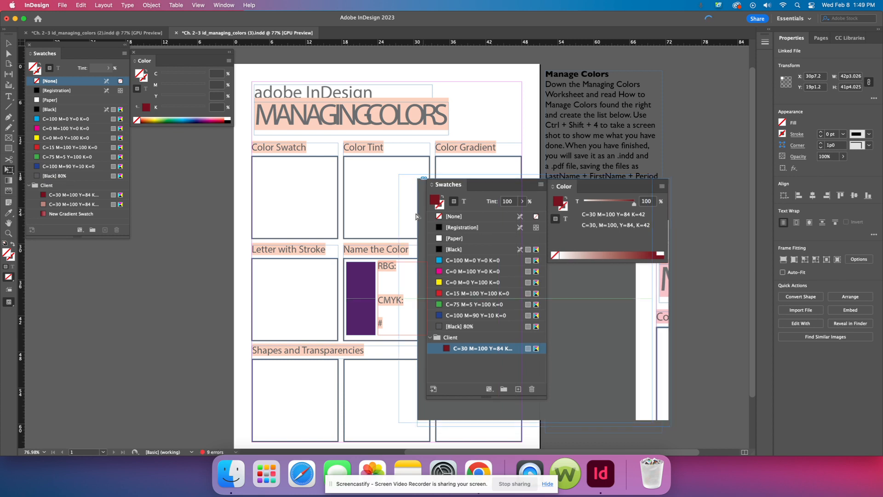
{"action": "left_click_drag", "start_coordinate": [480, 228], "coordinate": [297, 207]}
{"action": "left_click_drag", "start_coordinate": [506, 404], "coordinate": [360, 251]}
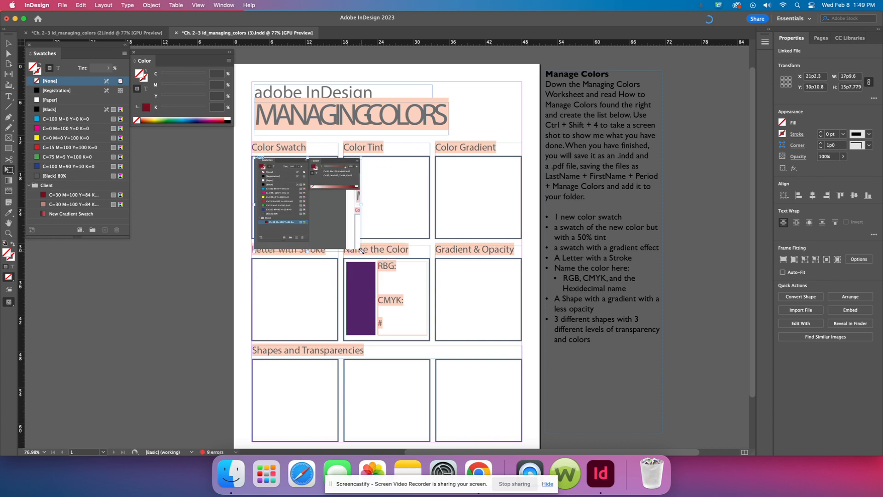
{"action": "left_click_drag", "start_coordinate": [362, 252], "coordinate": [337, 237]}
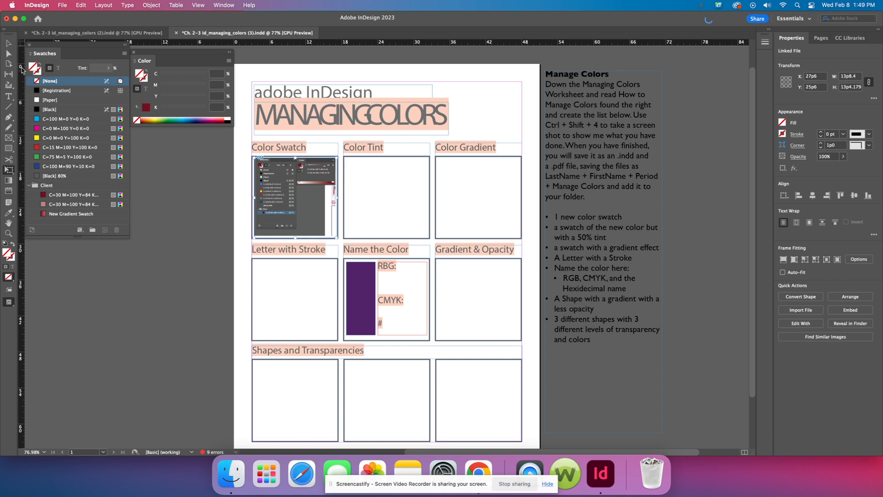
{"action": "key", "text": "v"}
{"action": "left_click", "coordinate": [174, 148]}
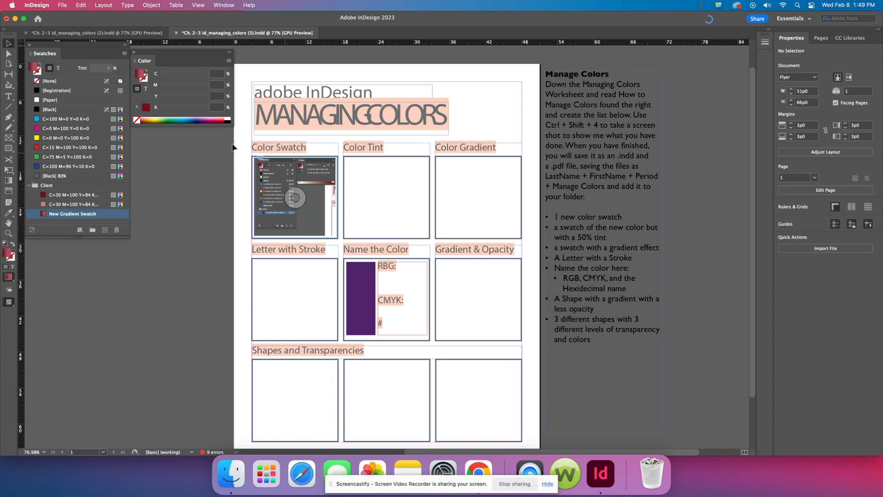
Step: Place the gradient swatch screenshot from the Desktop over the instructions beside the page, outside the Color Gradient frame
{"action": "left_click", "coordinate": [62, 5]}
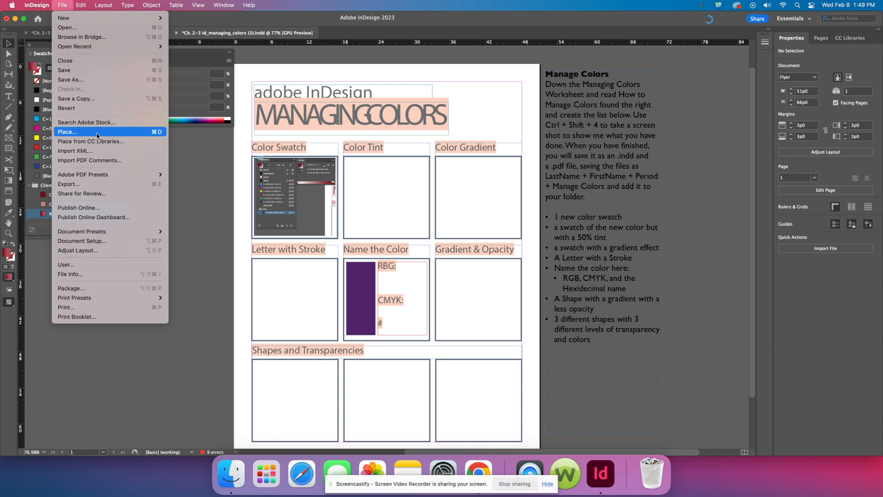
{"action": "left_click", "coordinate": [94, 132]}
{"action": "left_click", "coordinate": [368, 130]}
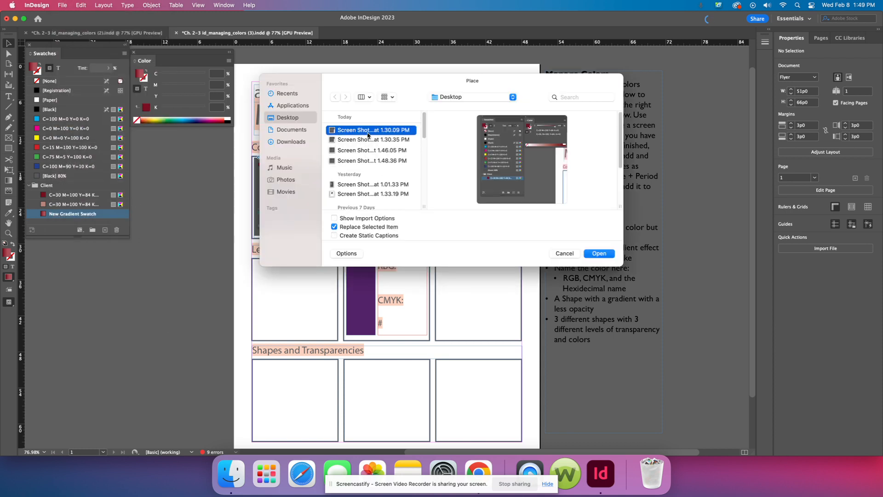
{"action": "left_click", "coordinate": [596, 255]}
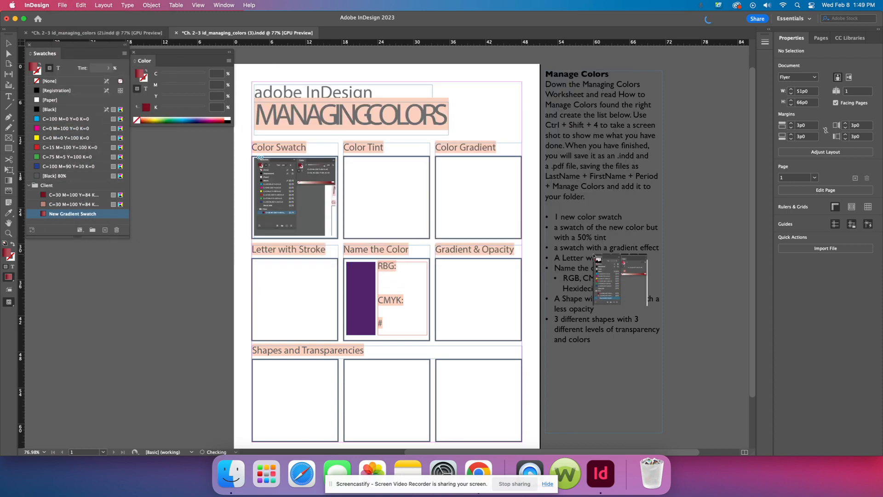
{"action": "left_click", "coordinate": [441, 169]}
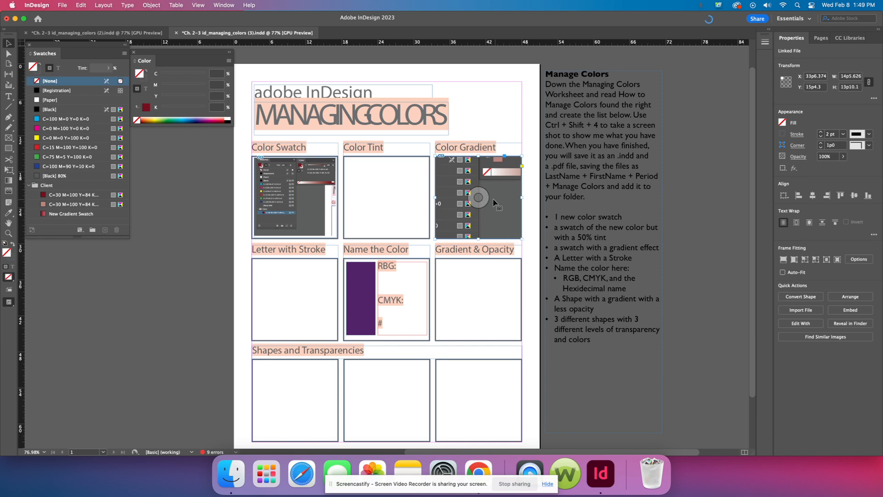
{"action": "left_click_drag", "start_coordinate": [491, 202], "coordinate": [538, 130]}
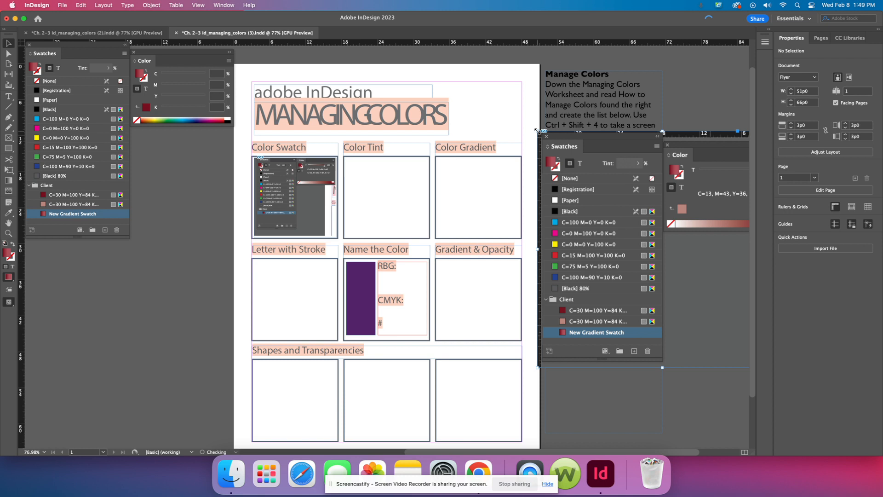
Step: Scale the gradient swatch screenshot down to about 14p3 by 13p8 and fit it inside the Color Gradient box
{"action": "left_click", "coordinate": [10, 171]}
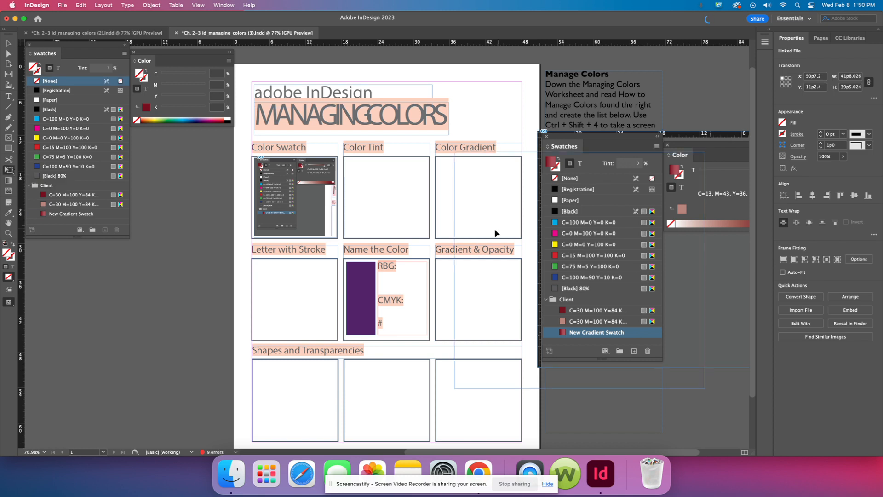
{"action": "left_click_drag", "start_coordinate": [582, 211], "coordinate": [439, 199]}
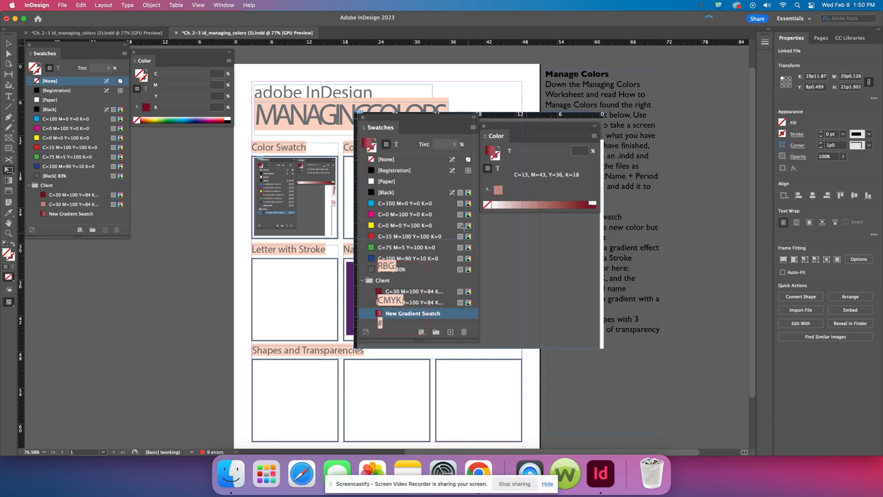
{"action": "left_click_drag", "start_coordinate": [603, 350], "coordinate": [457, 221]}
{"action": "left_click_drag", "start_coordinate": [417, 181], "coordinate": [476, 218]}
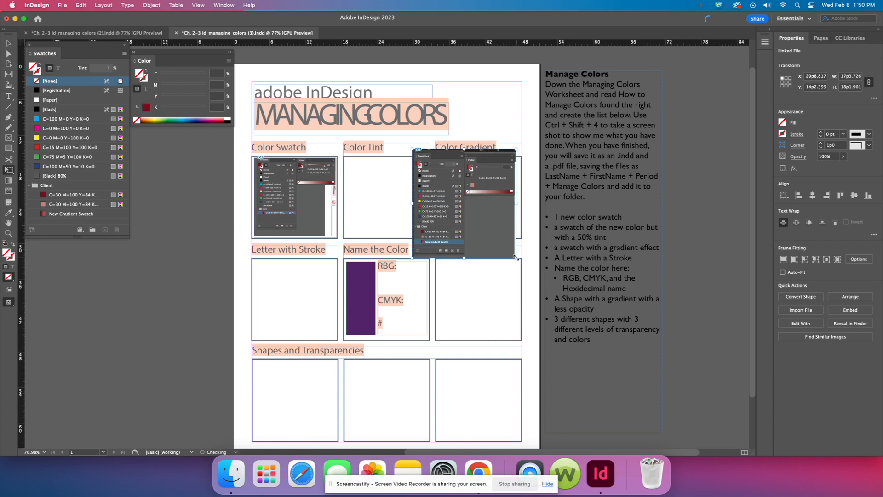
{"action": "left_click_drag", "start_coordinate": [516, 258], "coordinate": [486, 236]}
{"action": "left_click_drag", "start_coordinate": [449, 194], "coordinate": [471, 201]}
{"action": "left_click_drag", "start_coordinate": [508, 241], "coordinate": [521, 238]}
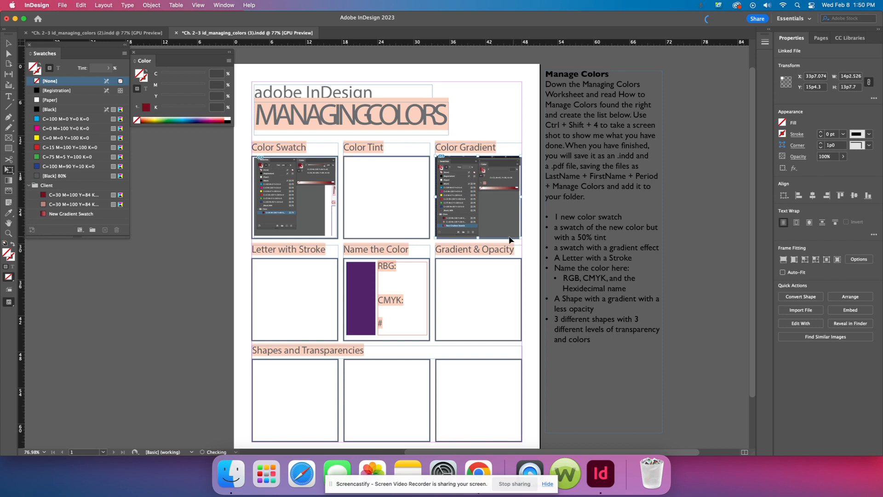
{"action": "left_click", "coordinate": [497, 106]}
{"action": "left_click", "coordinate": [370, 181]}
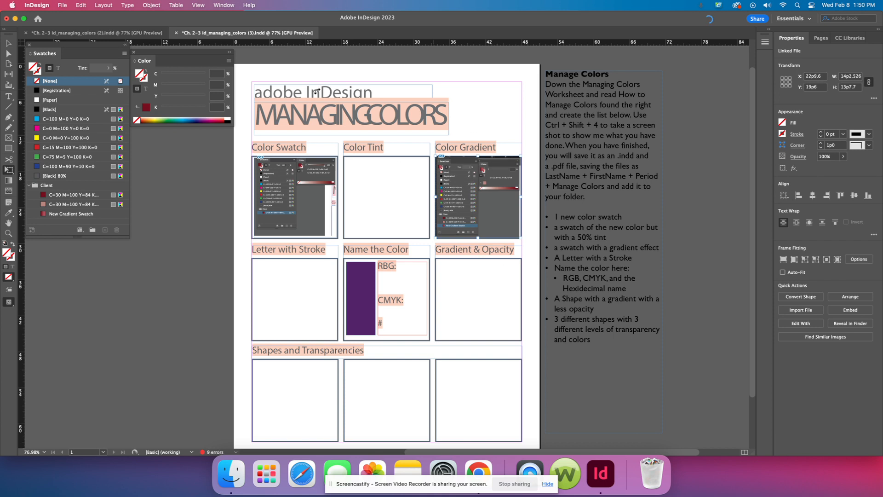